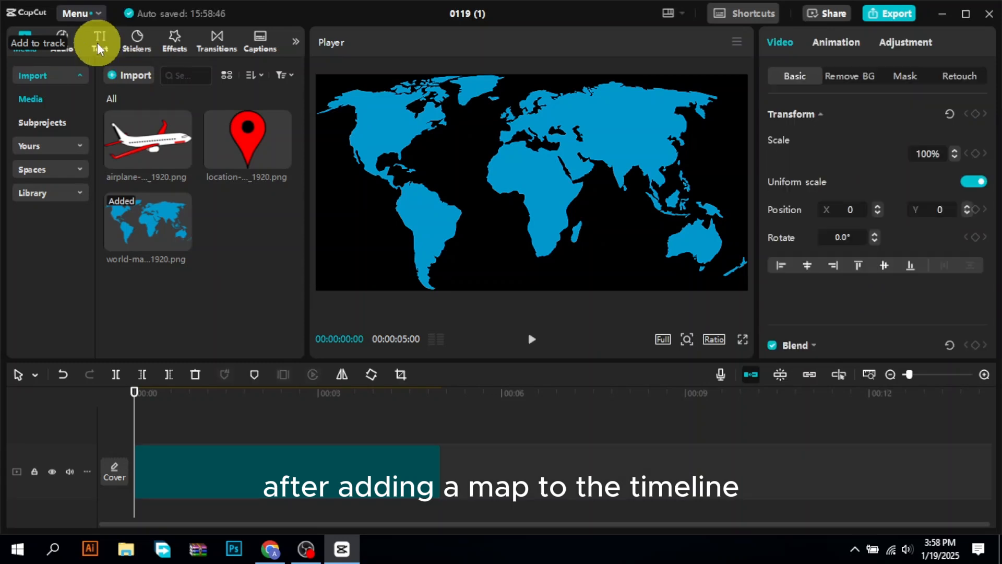
- Add a default text clip above the world map and extend it to the end of the 5-second map clip
click(100, 43)
click(158, 121)
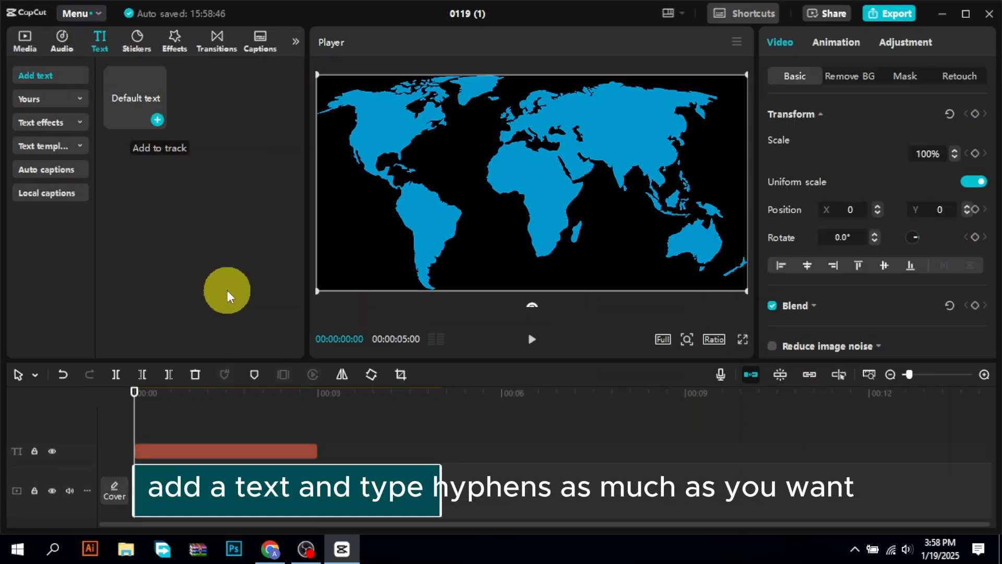
drag(315, 450, 437, 452)
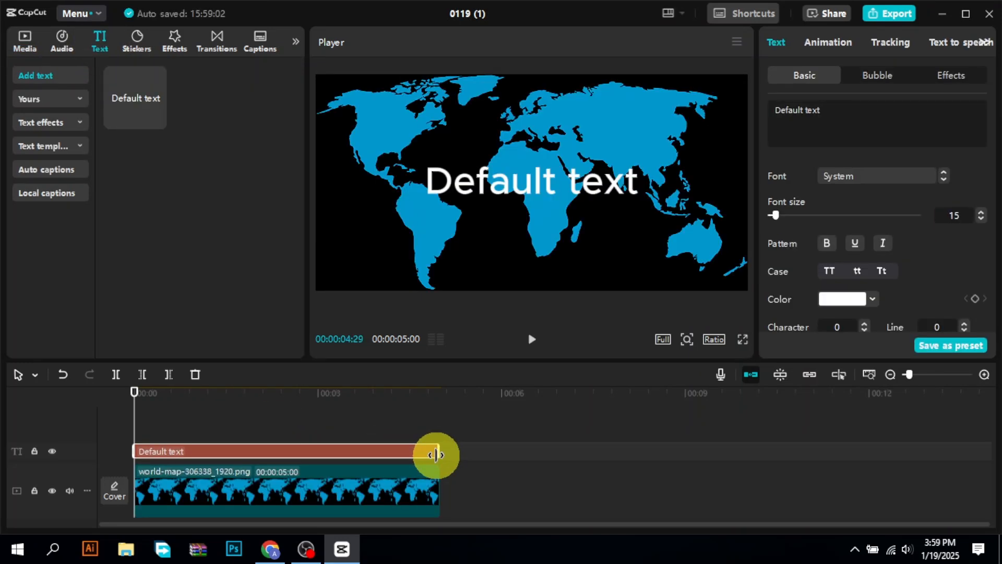
click(412, 457)
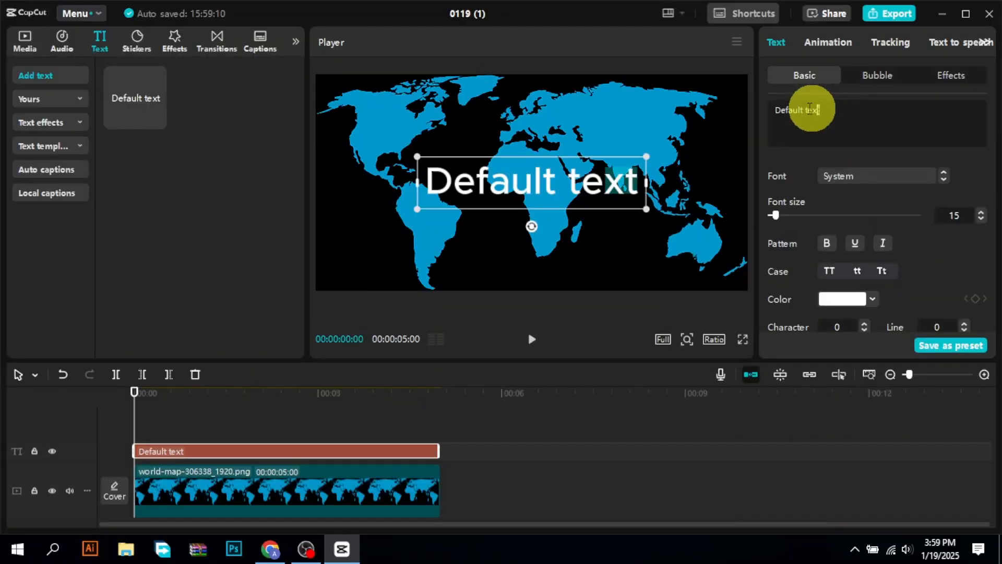
- Replace the default text with a single row of hyphens spanning most of the map's width
drag(804, 105, 760, 108)
text(--)
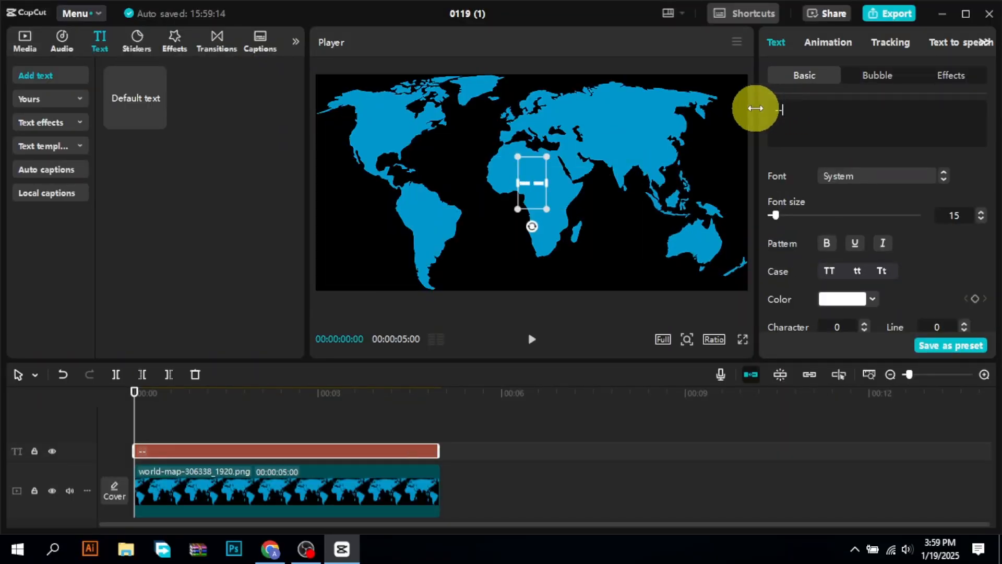
text(------------)
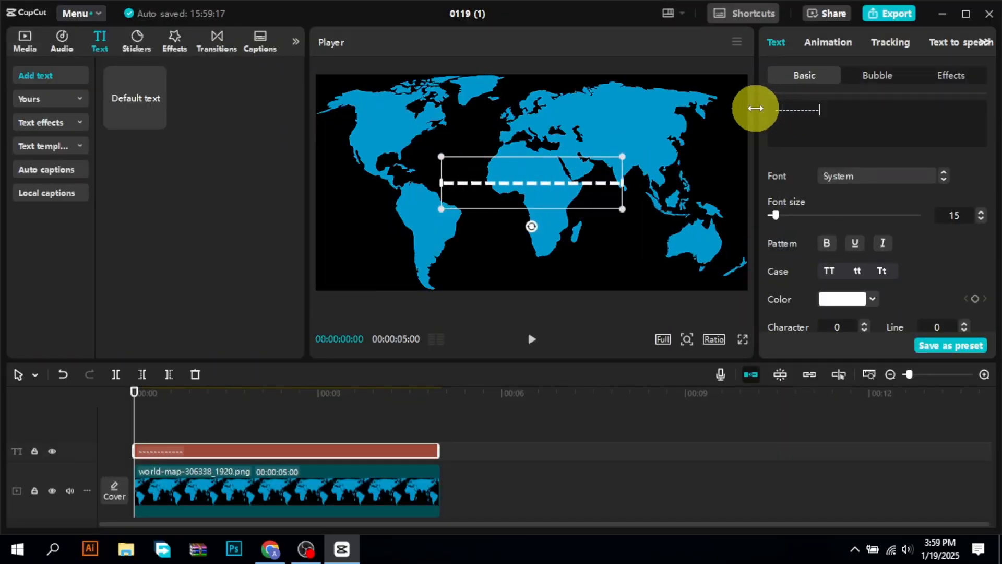
text(----------------------------)
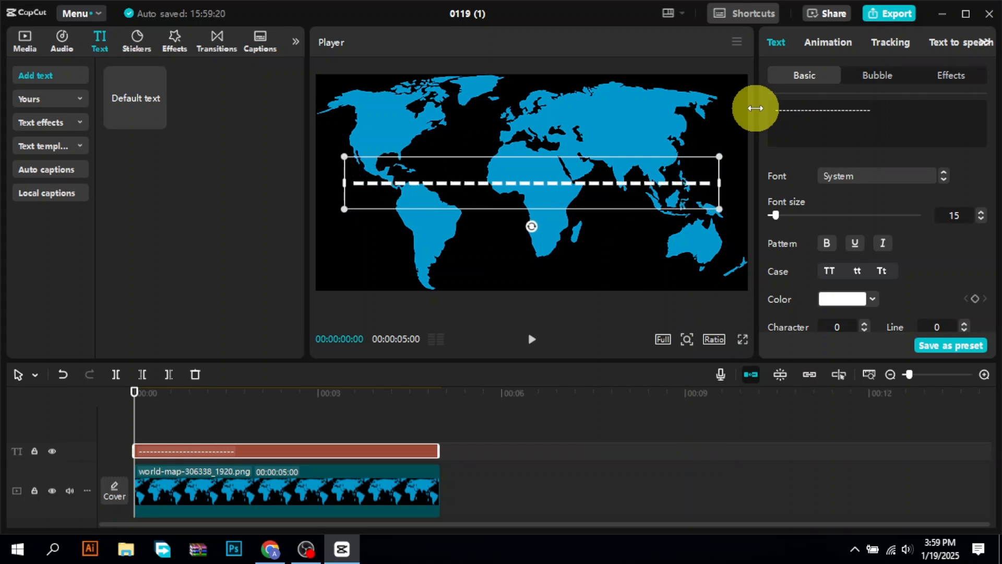
text(=)
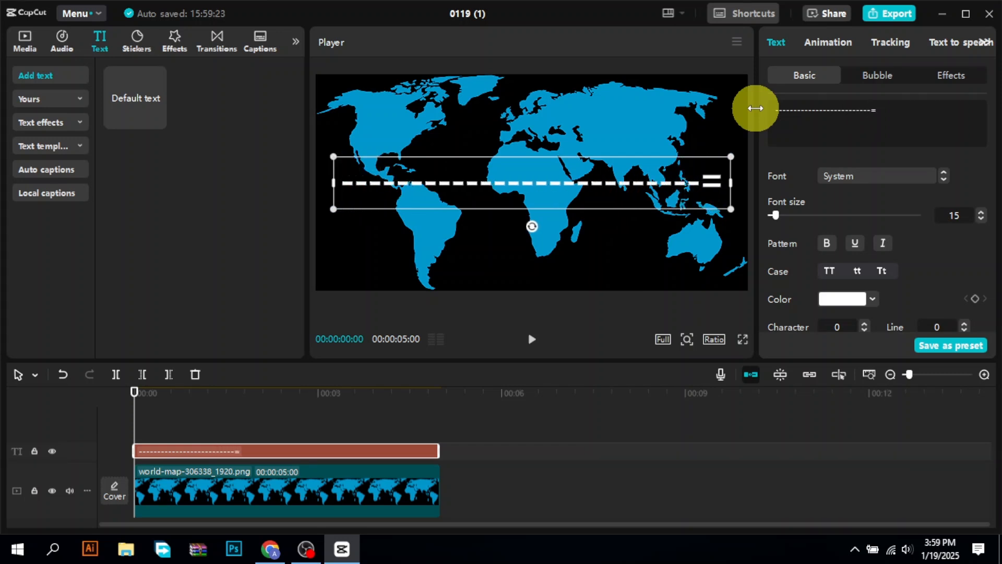
key(BackSpace)
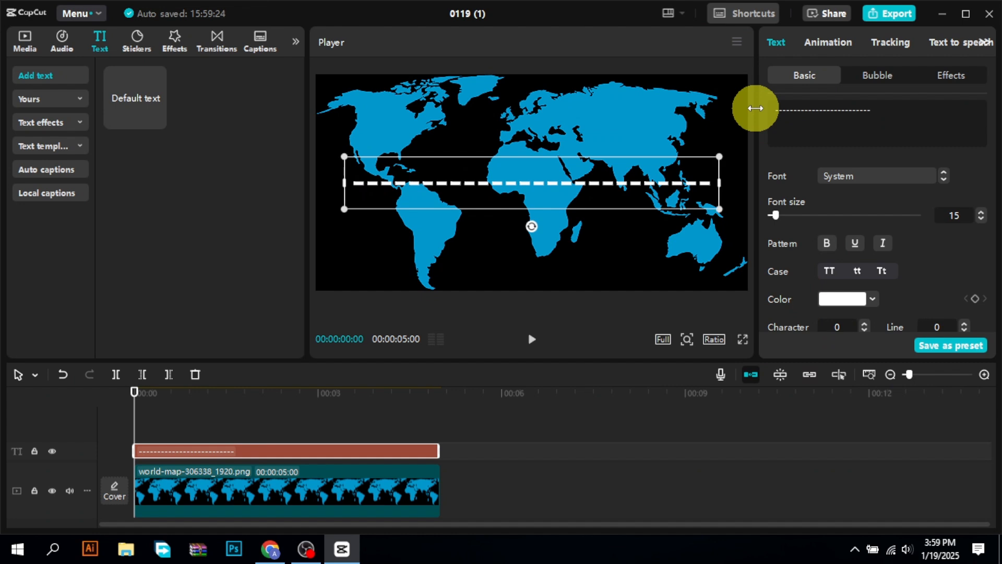
text(--)
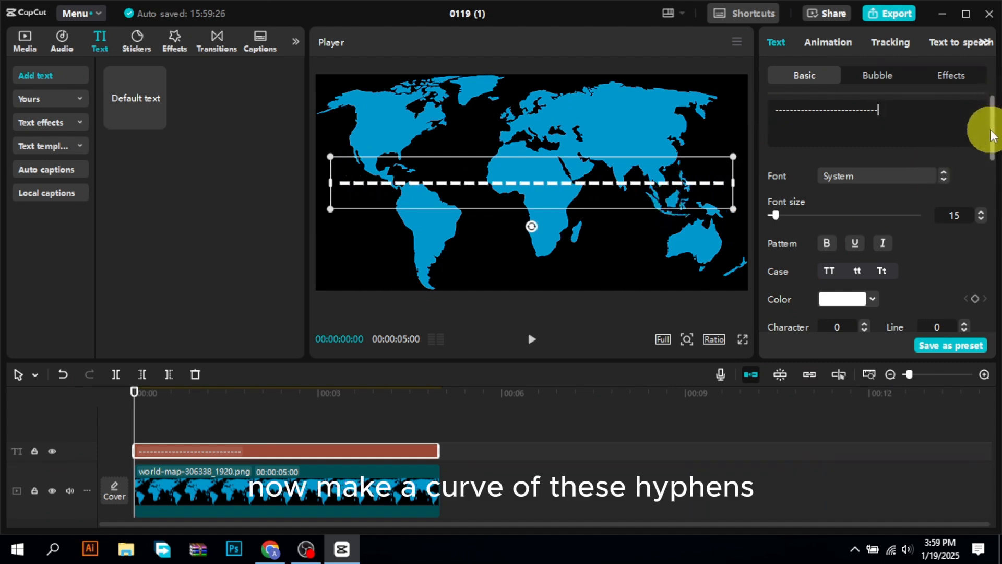
- Enable Curve and Shadow on the hyphen text to form an arched dashed line with a shadow
mouse_move(991, 135)
mouse_down()
mouse_move(985, 127)
mouse_move(977, 317)
mouse_up()
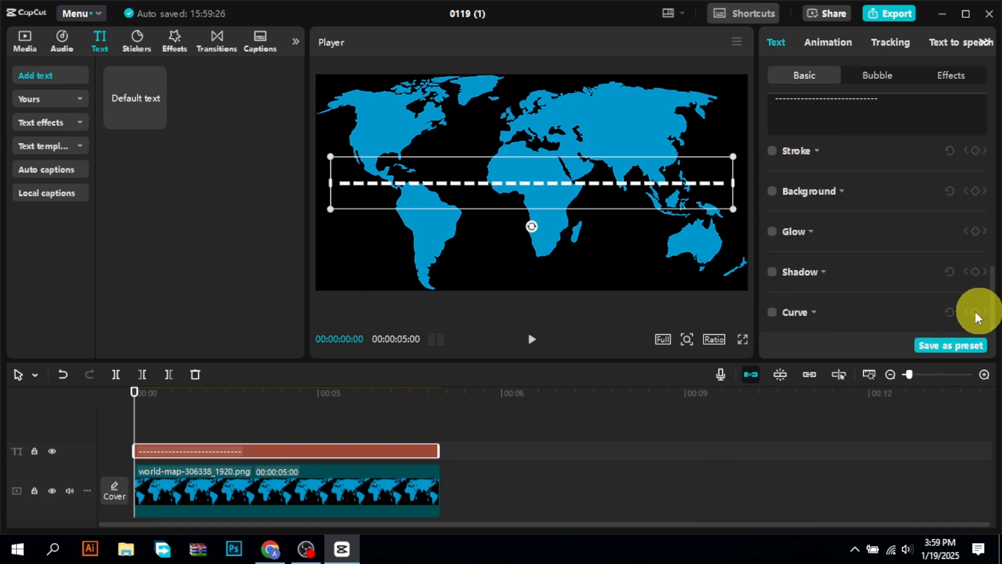
click(775, 313)
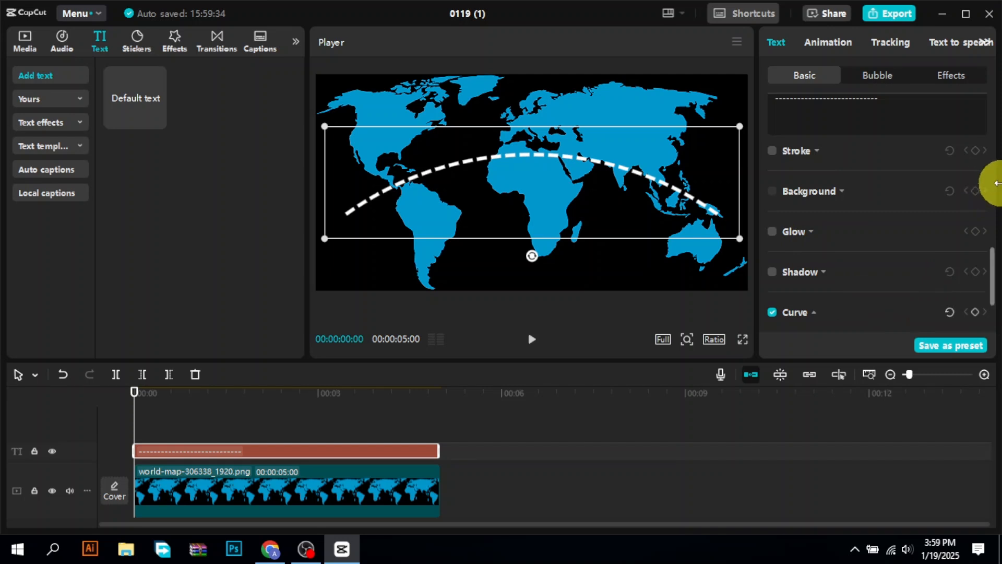
drag(997, 283, 996, 313)
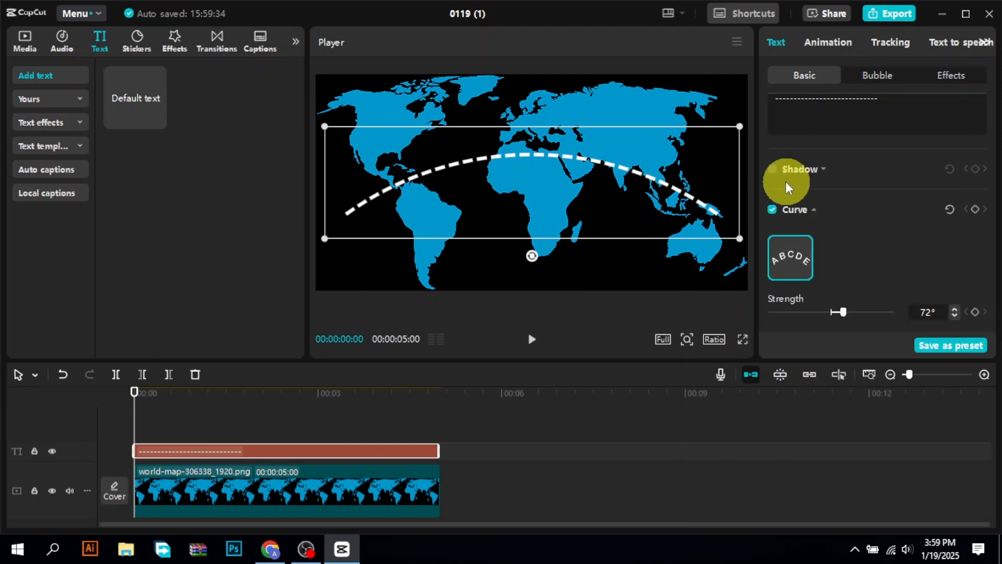
click(774, 170)
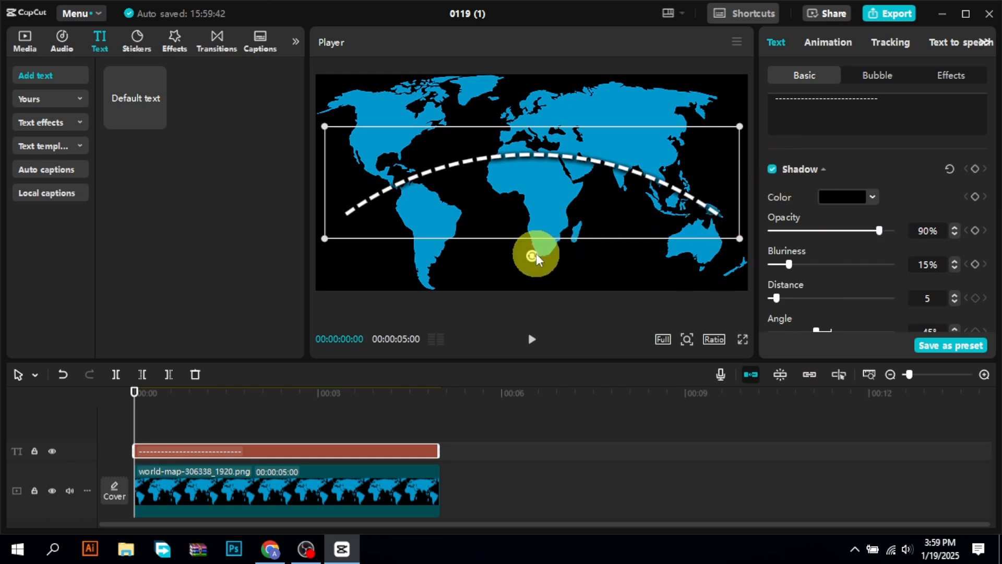
- Rotate, slightly shrink and reposition the dashed curve so it runs from North America to Australia
drag(533, 259, 525, 230)
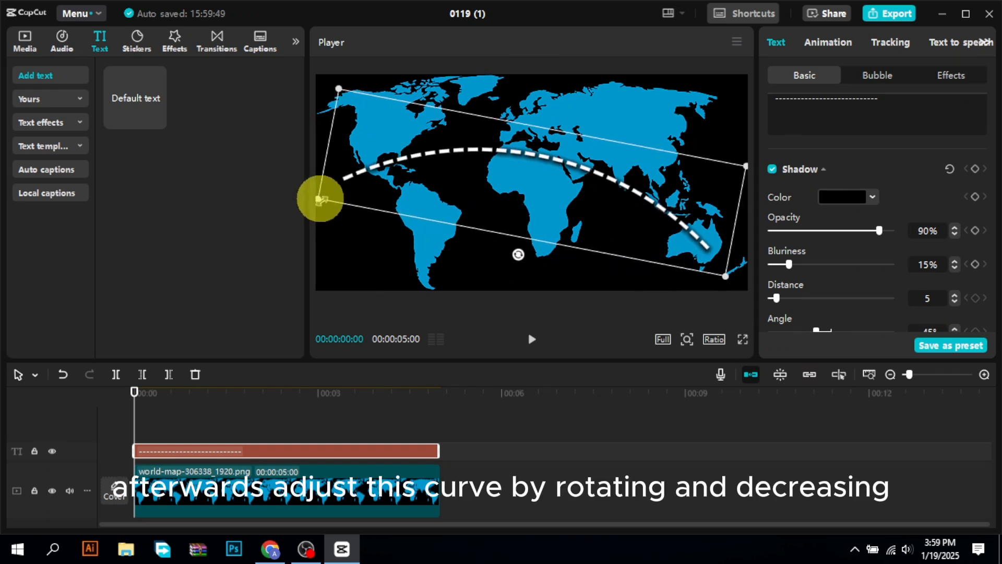
drag(320, 199, 336, 198)
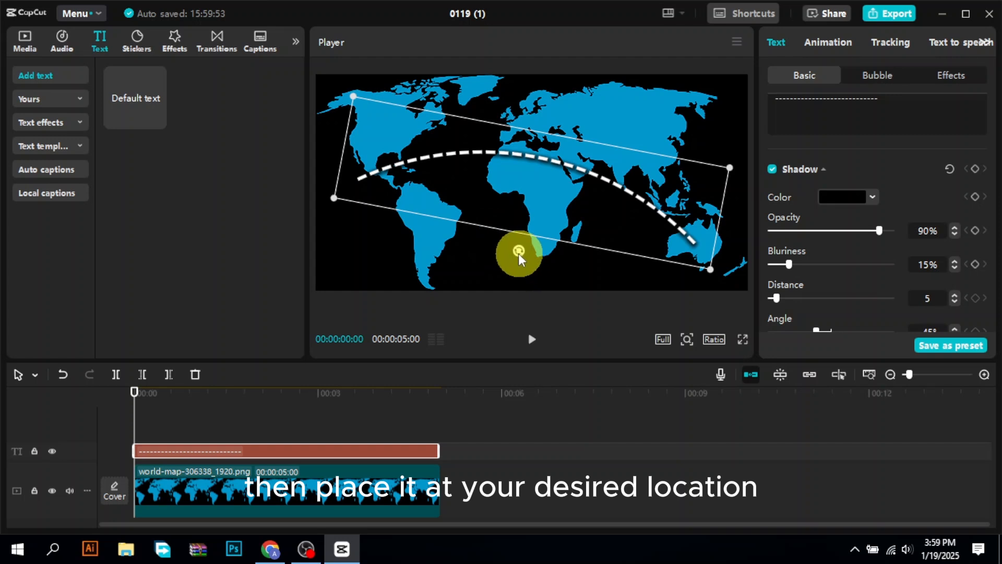
drag(518, 252, 566, 212)
click(709, 285)
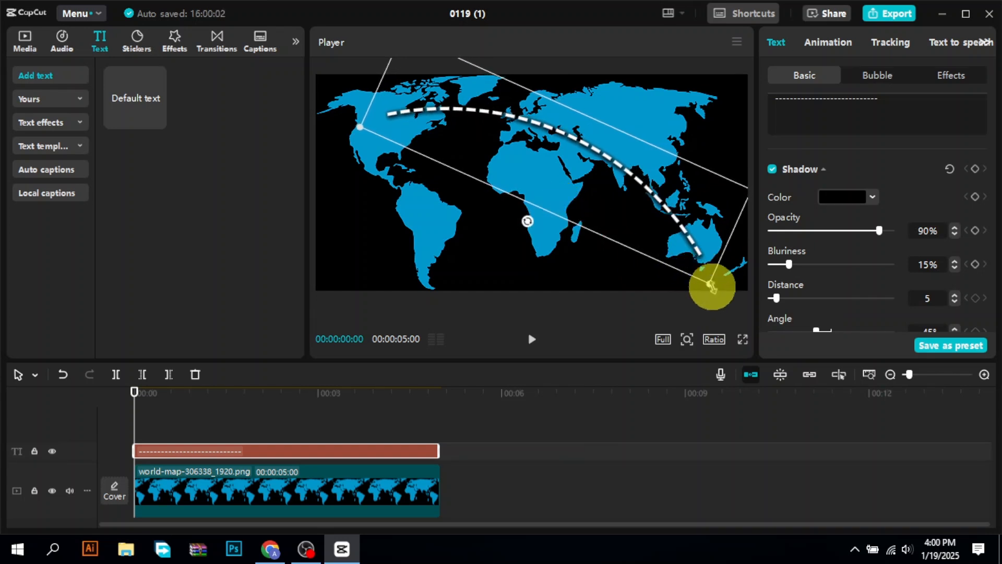
drag(709, 285, 693, 241)
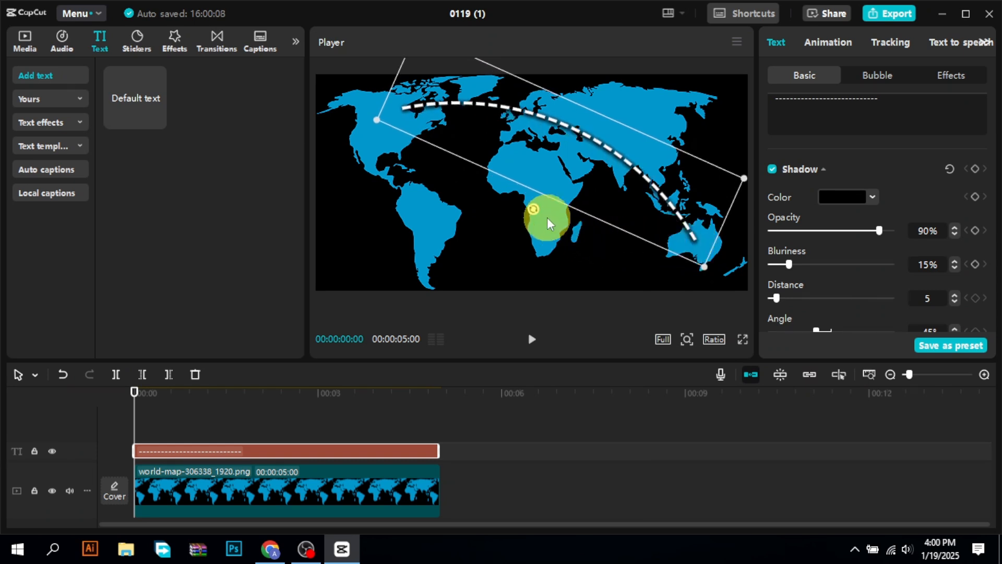
mouse_move(533, 214)
mouse_down()
mouse_move(547, 183)
mouse_move(538, 212)
mouse_move(539, 203)
mouse_up()
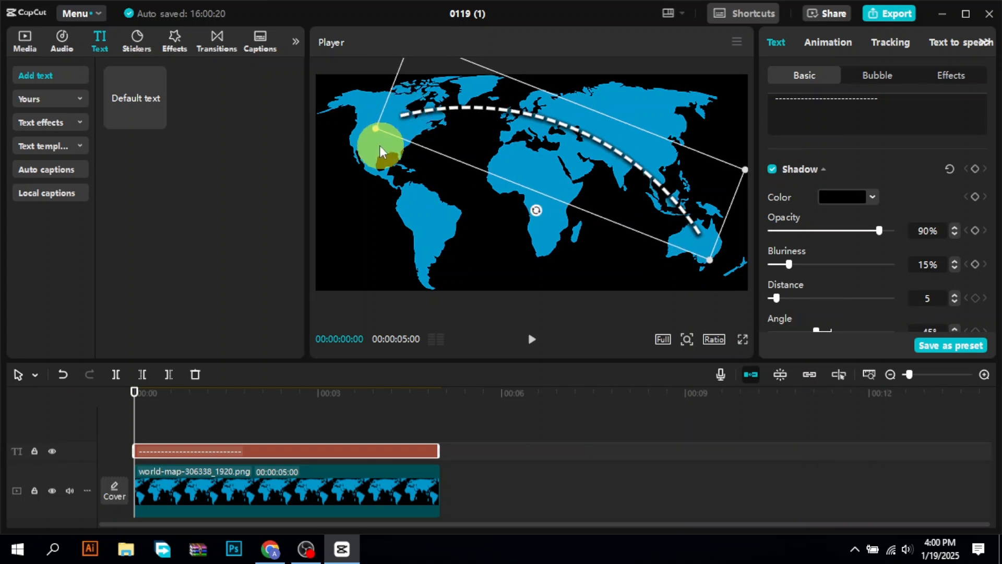
drag(369, 128, 360, 131)
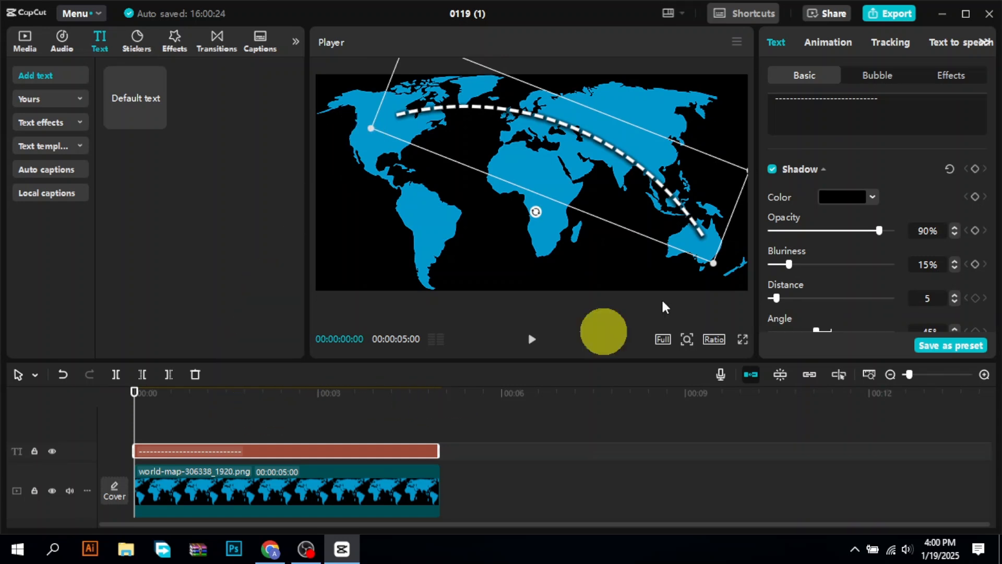
- Apply the Type 1 In animation to the dashed curve with a duration of 5.0 s
click(829, 48)
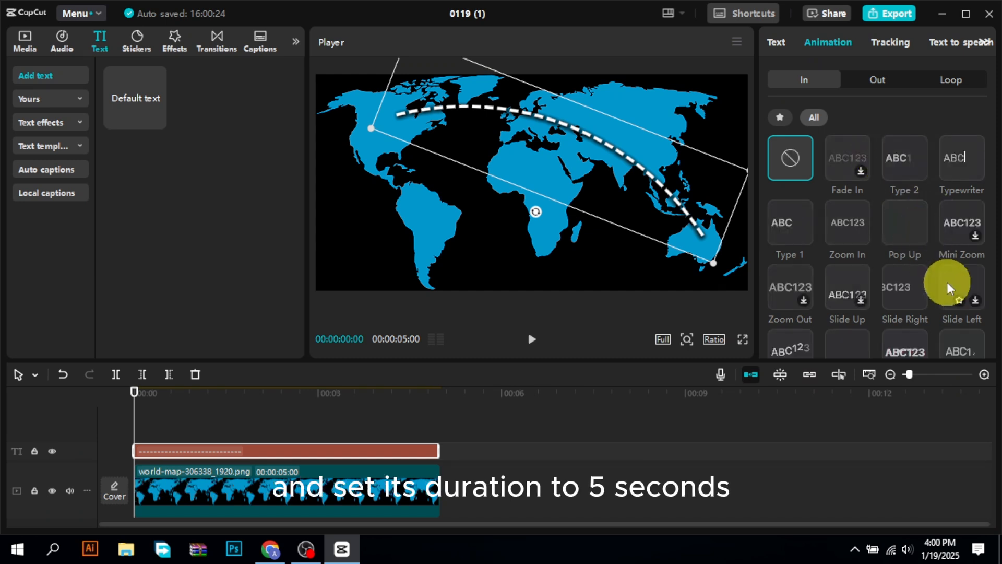
click(901, 152)
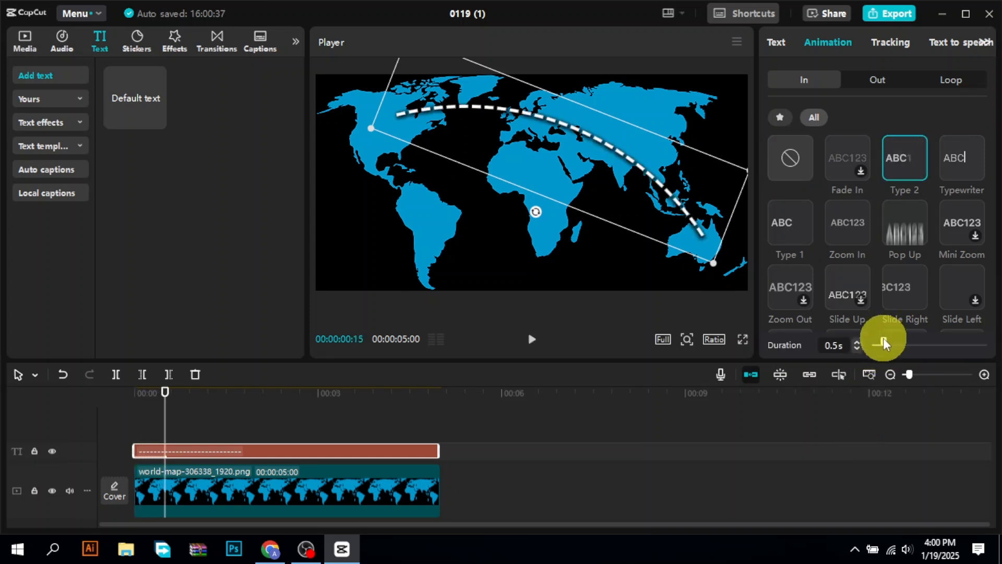
drag(883, 343, 987, 342)
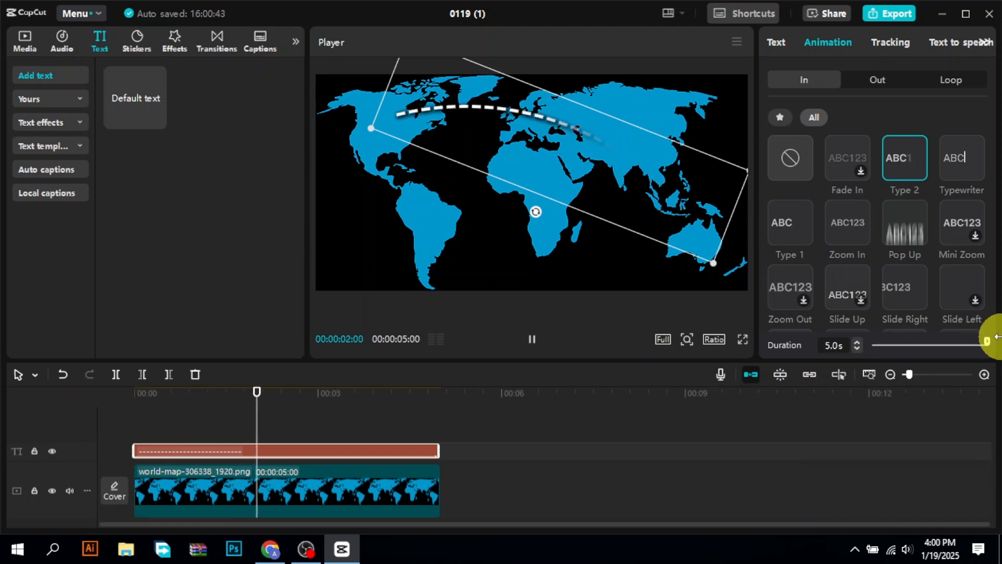
click(785, 210)
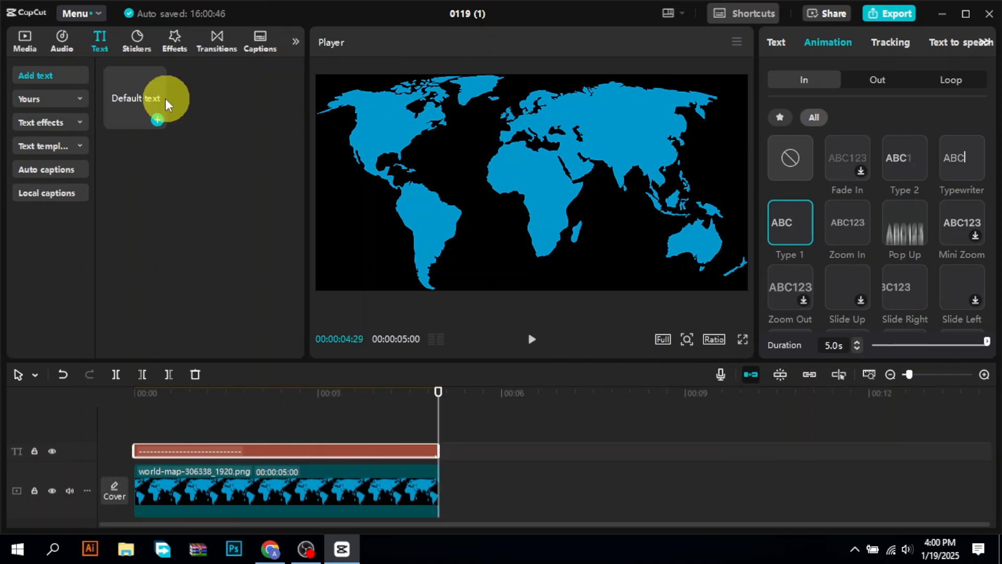
- Place the location pin image on a track above the text at the timeline start and scale it to 22%
click(25, 42)
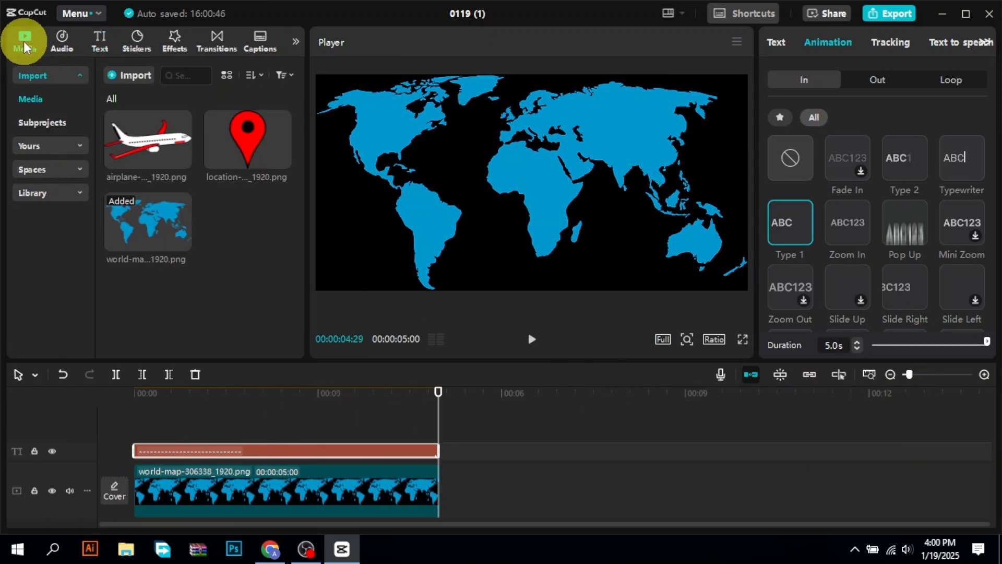
click(258, 146)
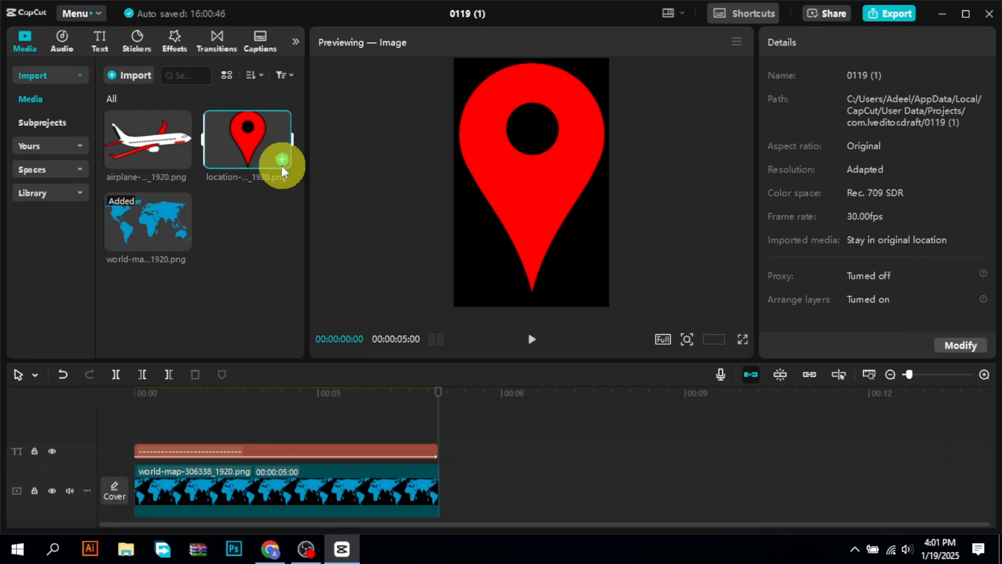
drag(267, 141, 132, 417)
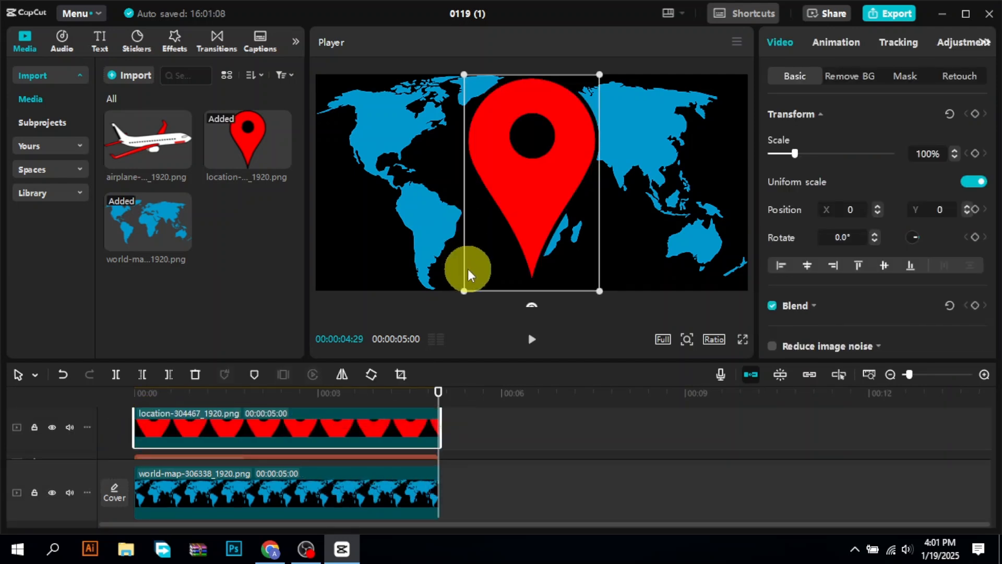
drag(464, 287, 541, 171)
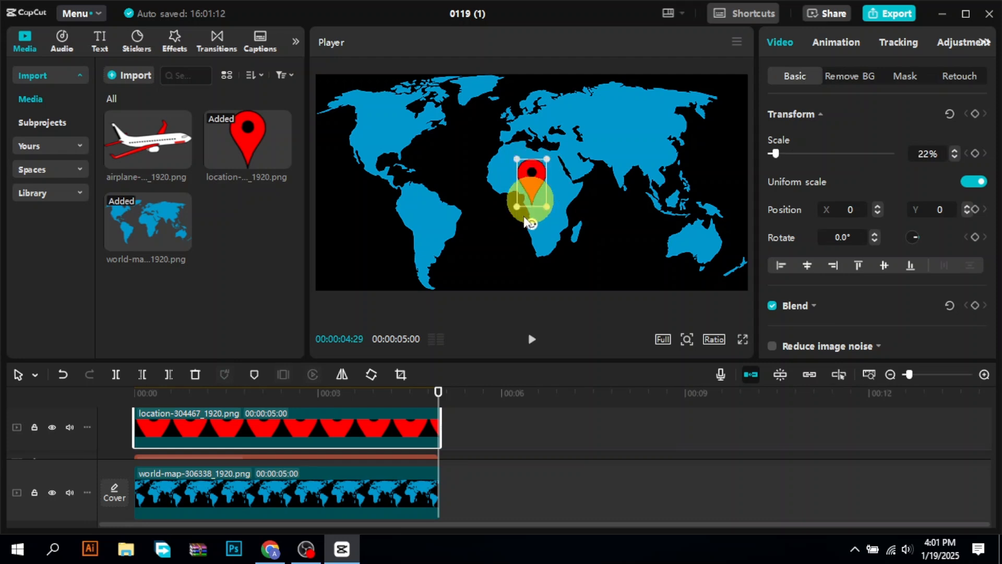
- Extend the end of the dashed text clip slightly so it ends together with the world map clip
key(Left)
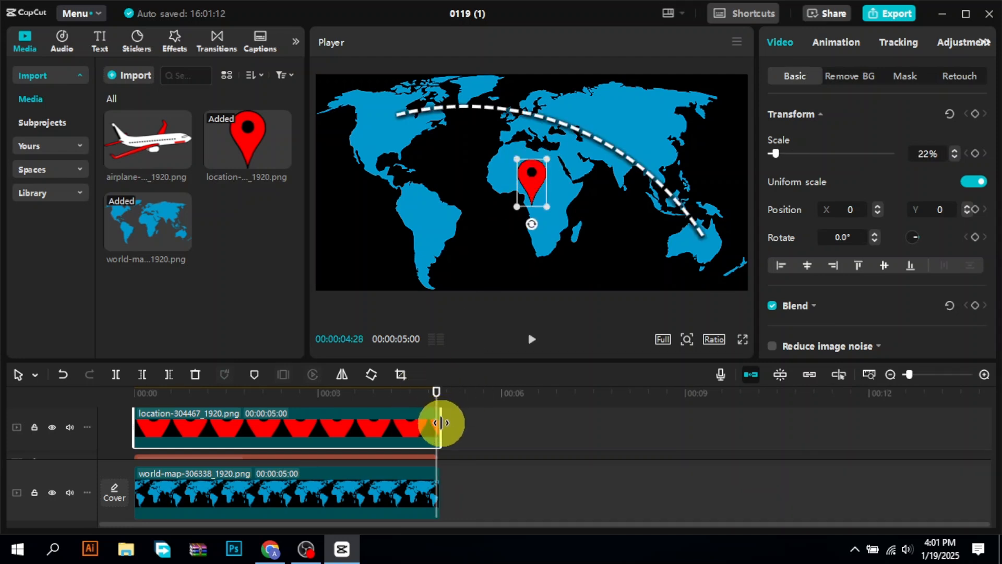
click(427, 453)
click(431, 455)
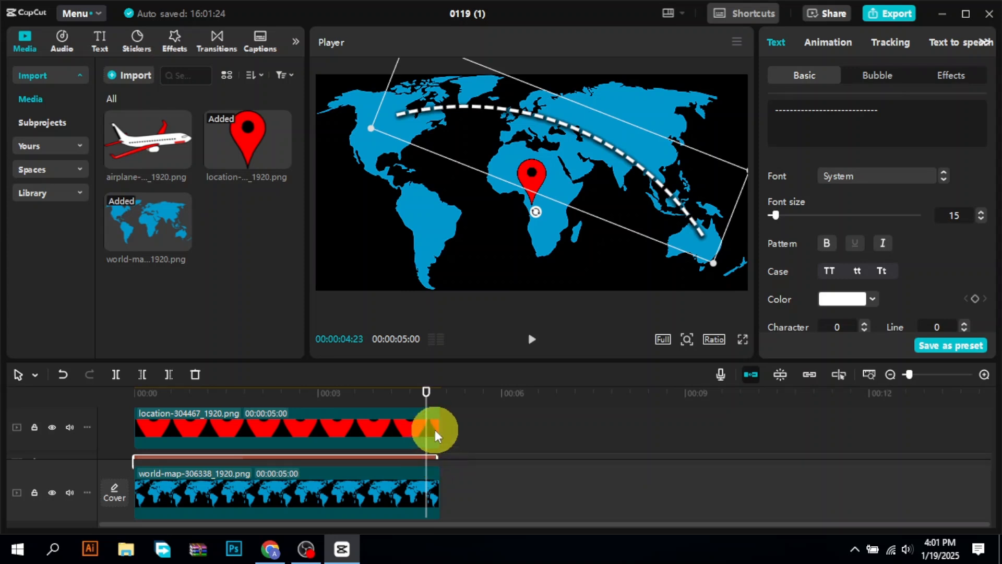
click(437, 391)
drag(437, 395, 434, 402)
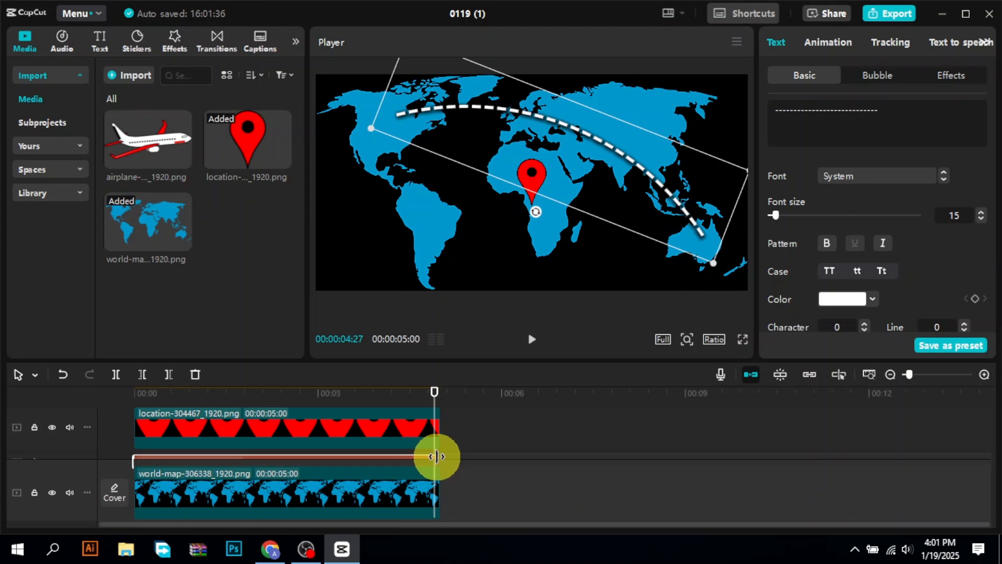
drag(987, 439, 987, 459)
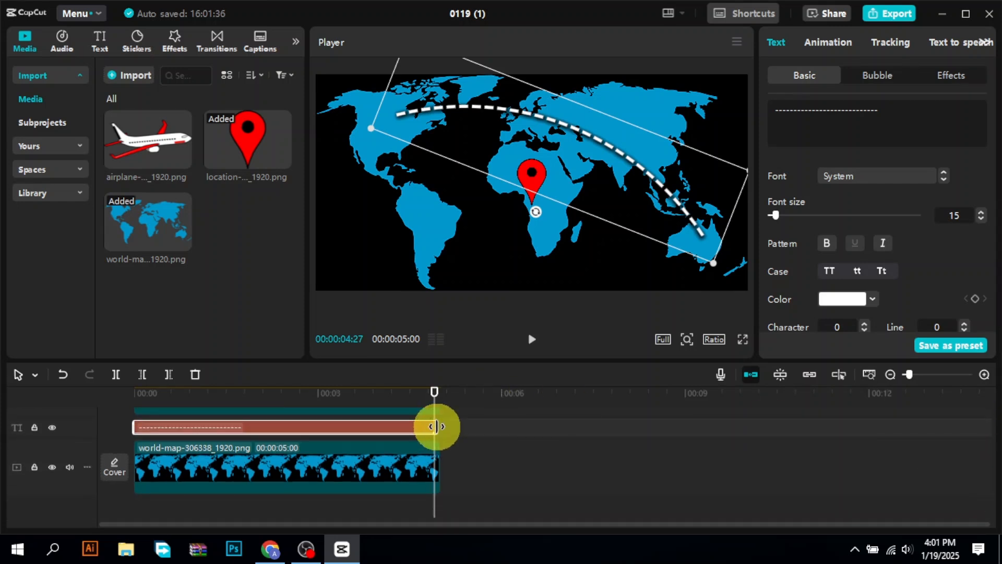
drag(438, 426, 438, 427)
drag(991, 490, 984, 468)
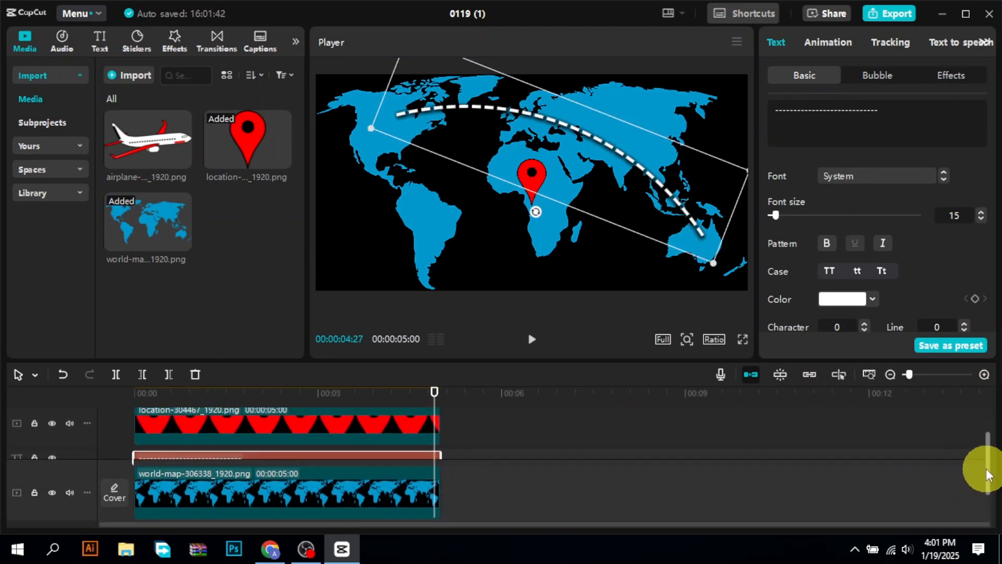
- Scale the location pin to 11% and position it at the curve's North American end, at X -1200, Y 677
click(365, 431)
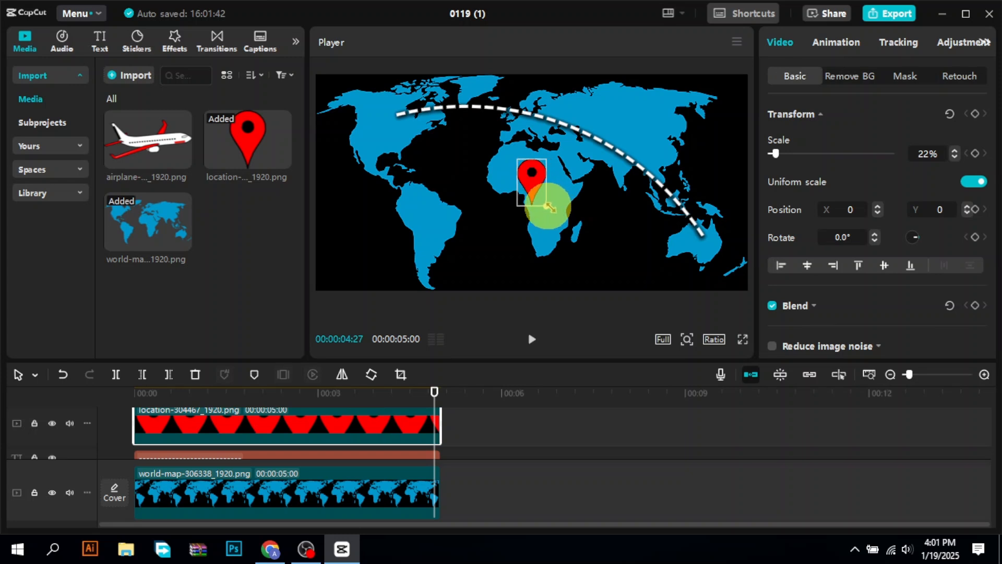
drag(549, 206, 390, 108)
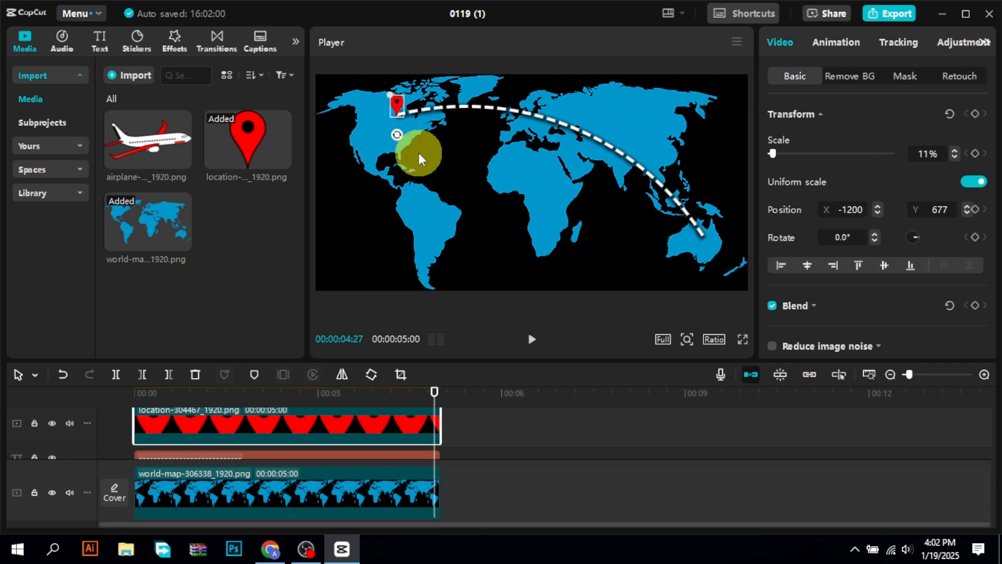
- Duplicate the location pin onto its own track from the timeline start and position the copy at the curve's Australian end, at X 1516, Y -404
right_click(400, 421)
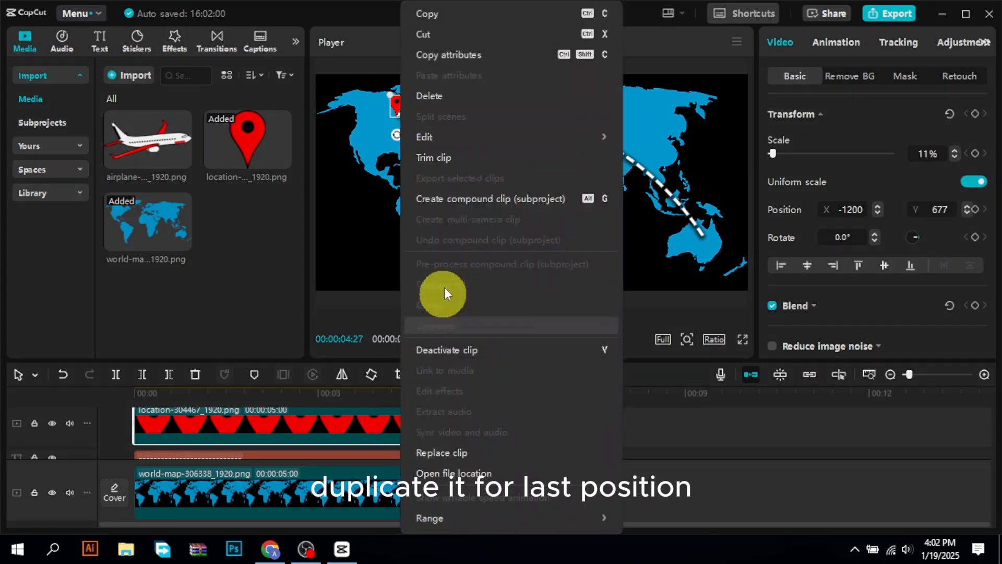
click(425, 13)
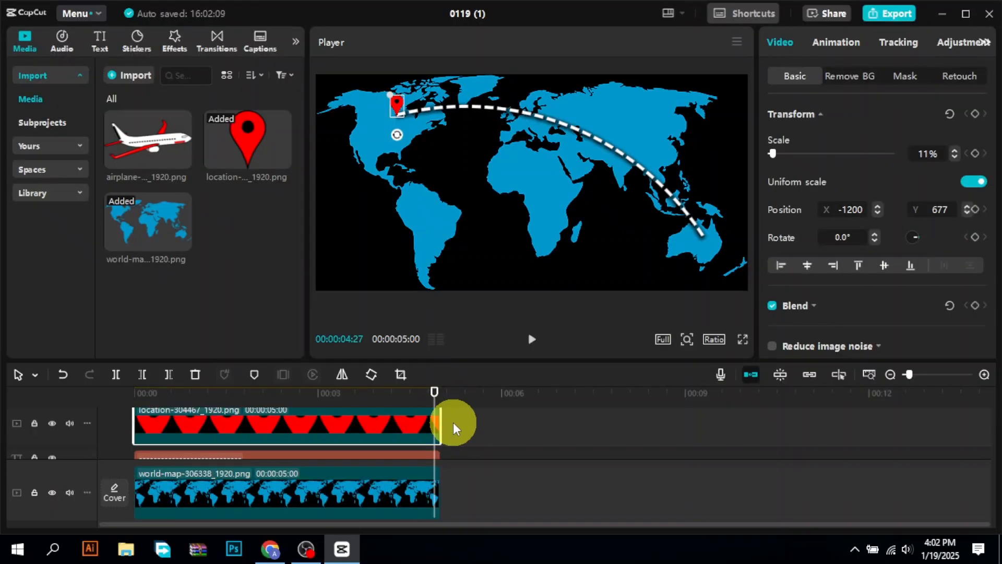
right_click(456, 424)
click(482, 431)
drag(481, 431, 160, 434)
mouse_move(397, 107)
mouse_down()
mouse_move(644, 174)
mouse_move(703, 229)
mouse_up()
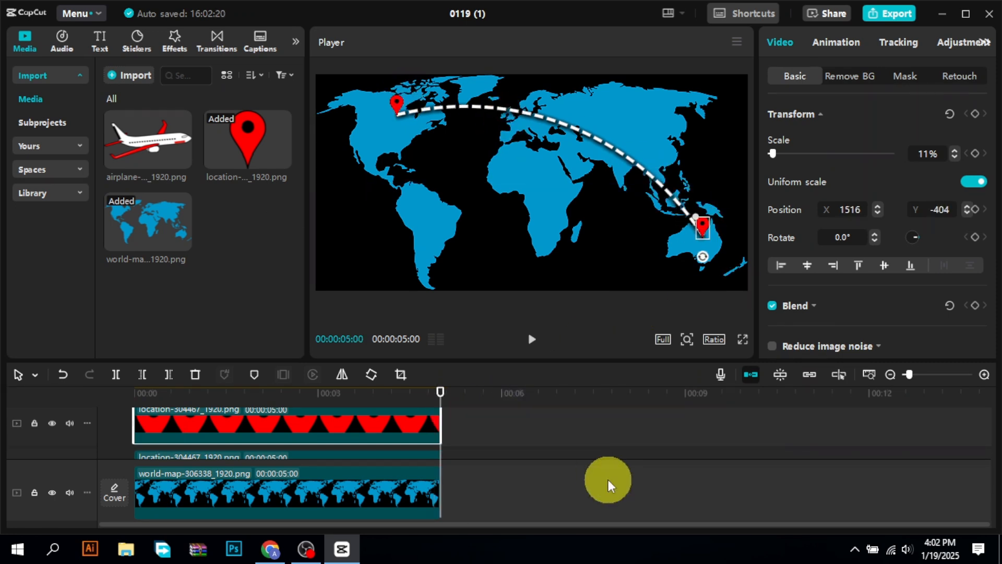
key(space)
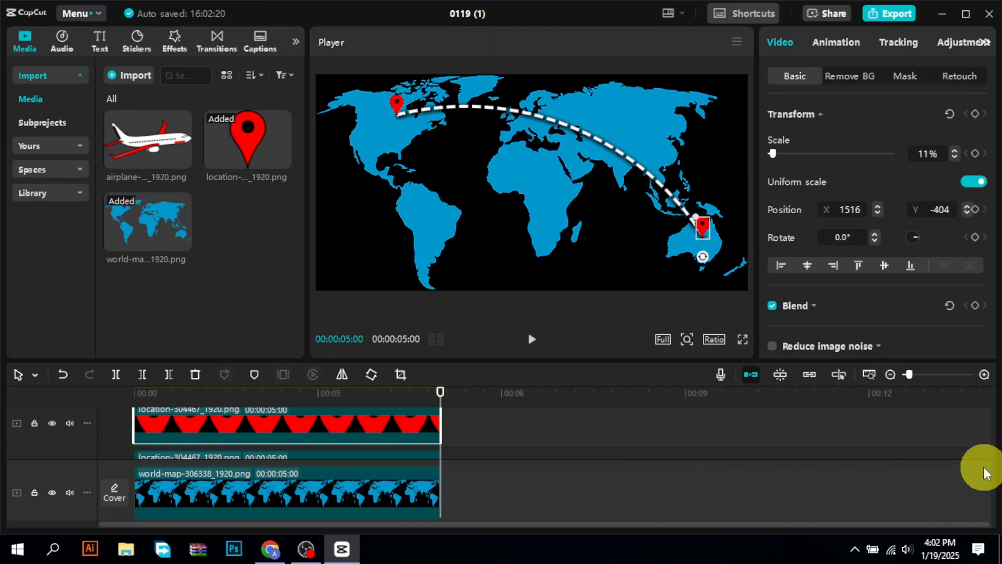
- Combine all the clips on the timeline, including both pins, the dashed text and the world map, into one compound clip
scroll(980, 470, down, 2)
click(391, 454)
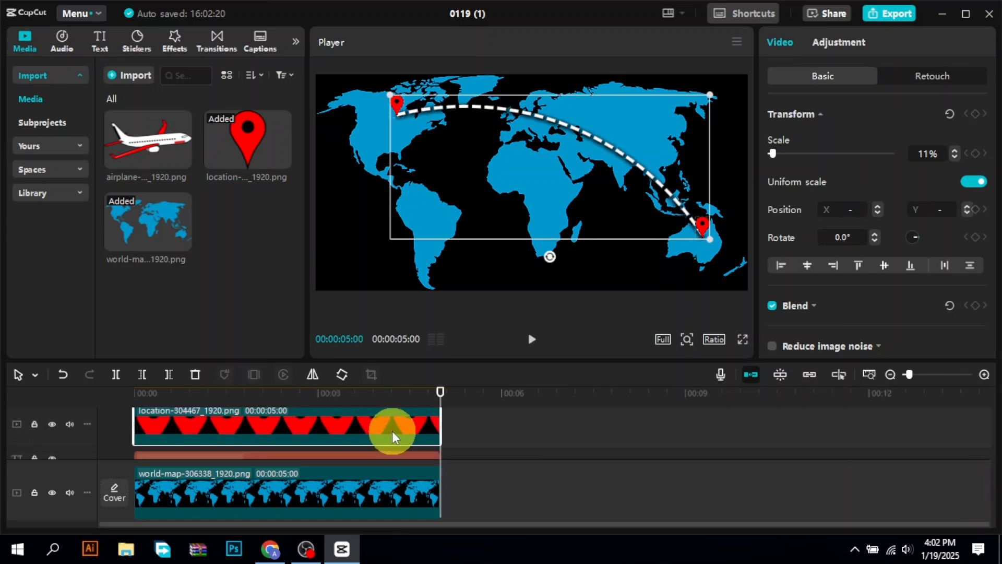
key(ctrl+a)
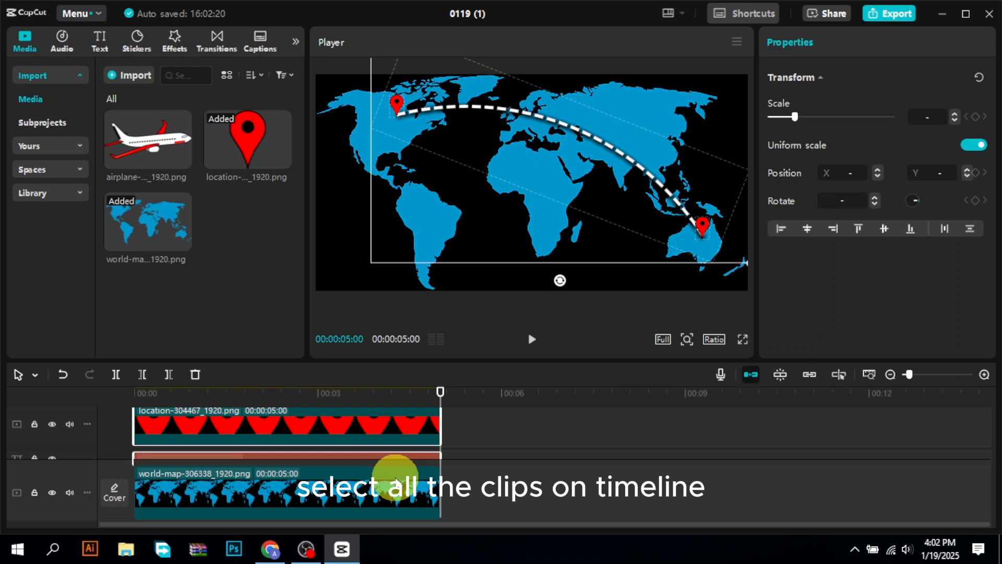
click(390, 456)
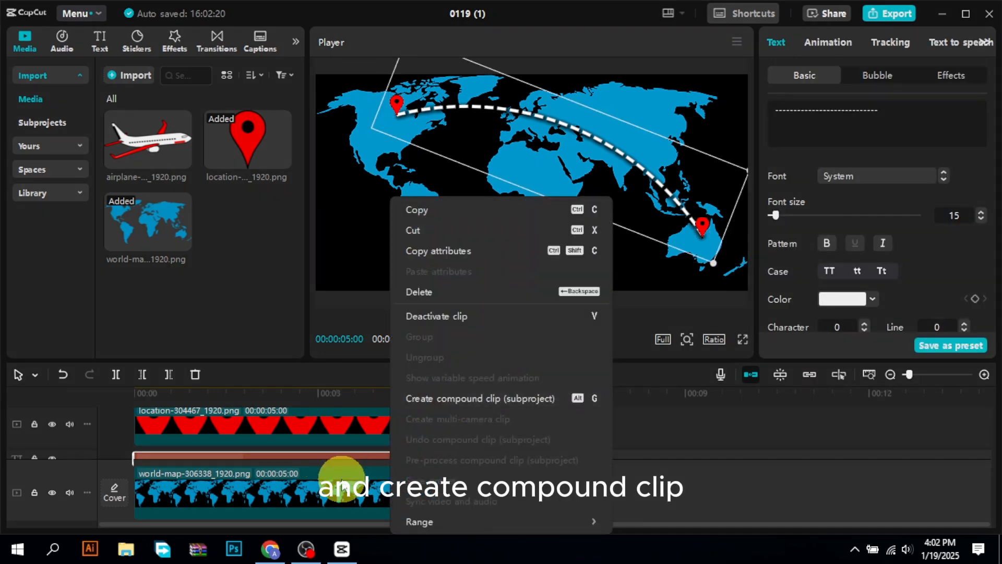
click(341, 478)
ctrl+click(343, 492)
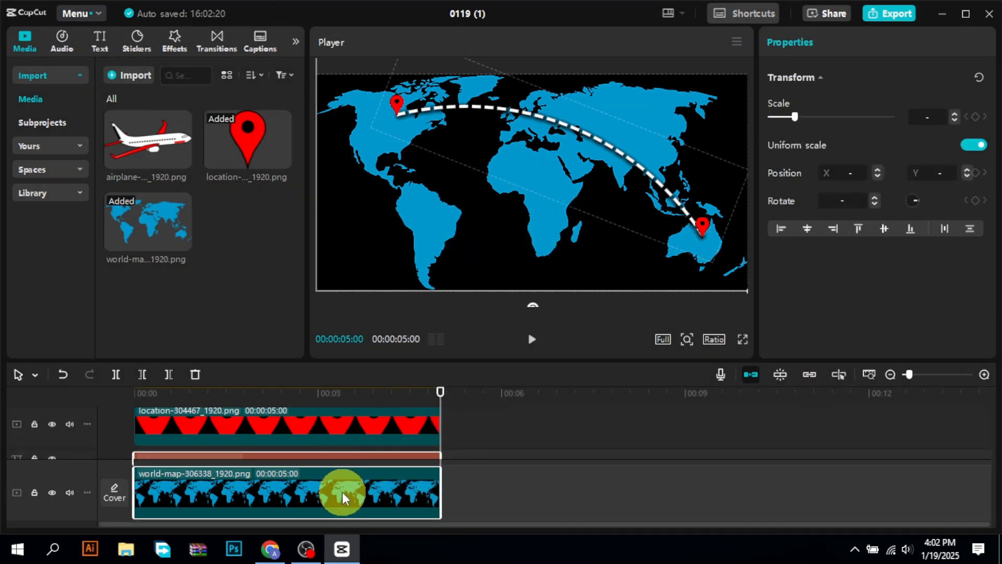
ctrl+click(360, 431)
drag(989, 478, 986, 460)
ctrl+click(381, 427)
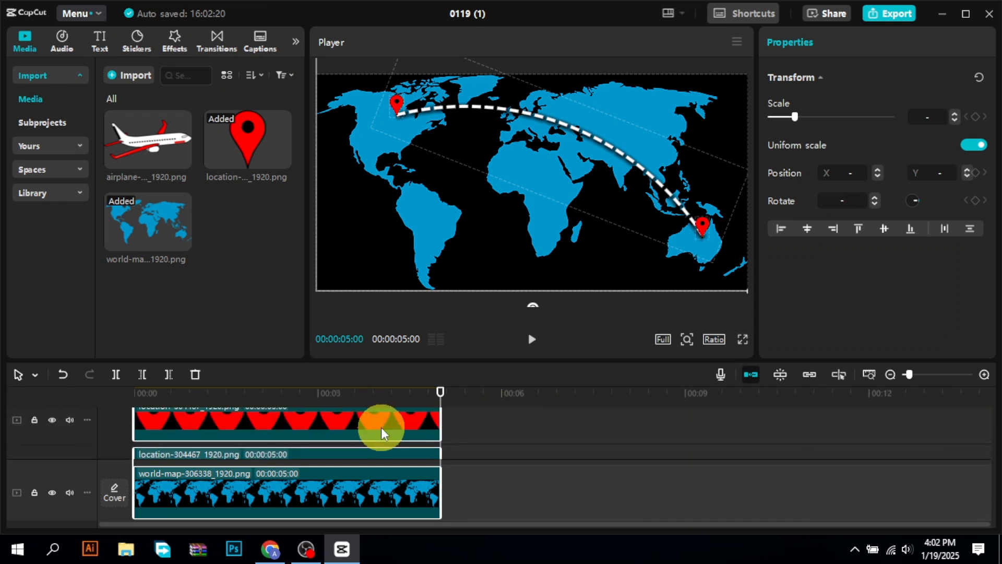
right_click(381, 427)
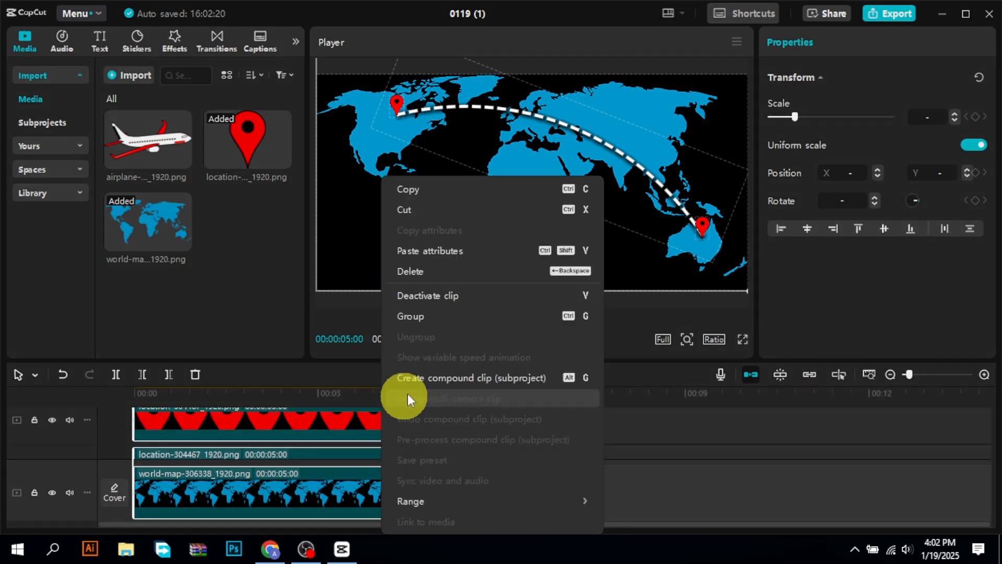
click(423, 377)
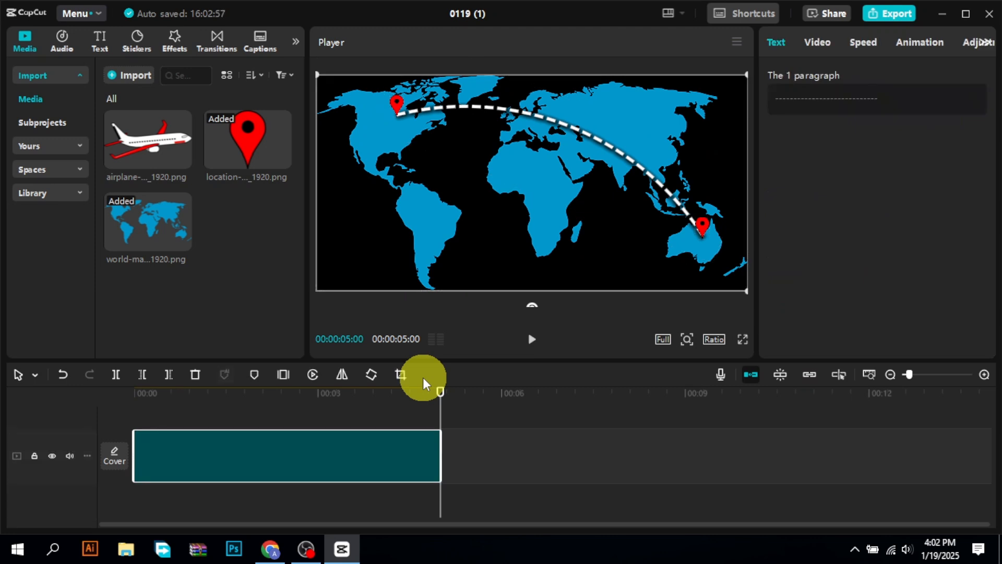
- Place the airplane image above the compound clip at the timeline start, scale it to 11% and position it at X -1072, Y 605
click(137, 393)
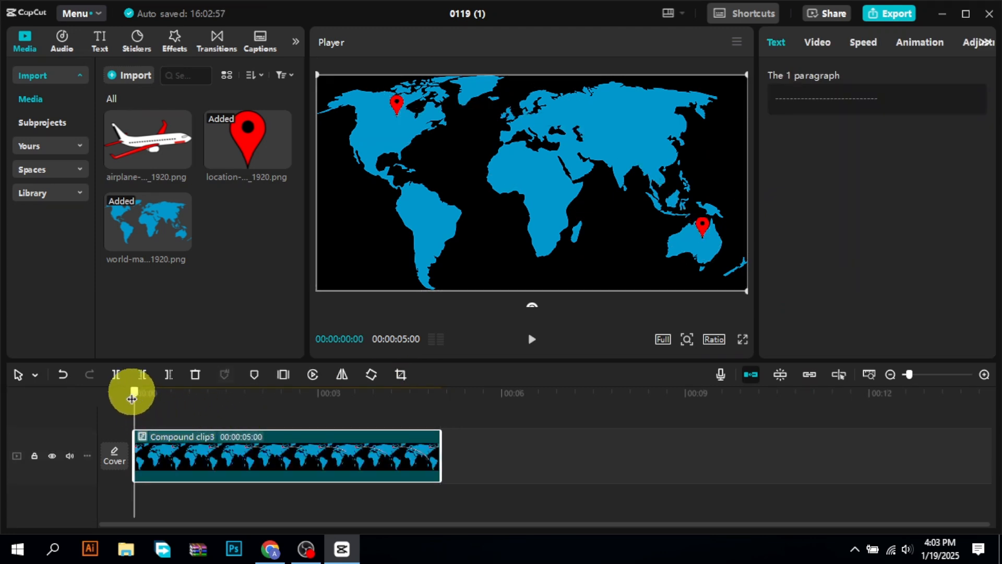
drag(153, 148, 128, 405)
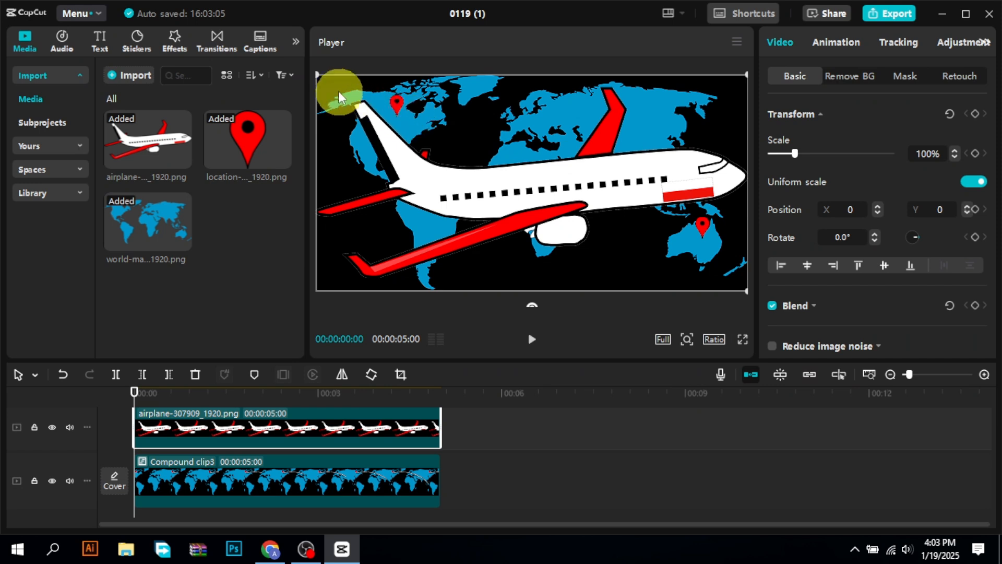
drag(318, 74, 409, 113)
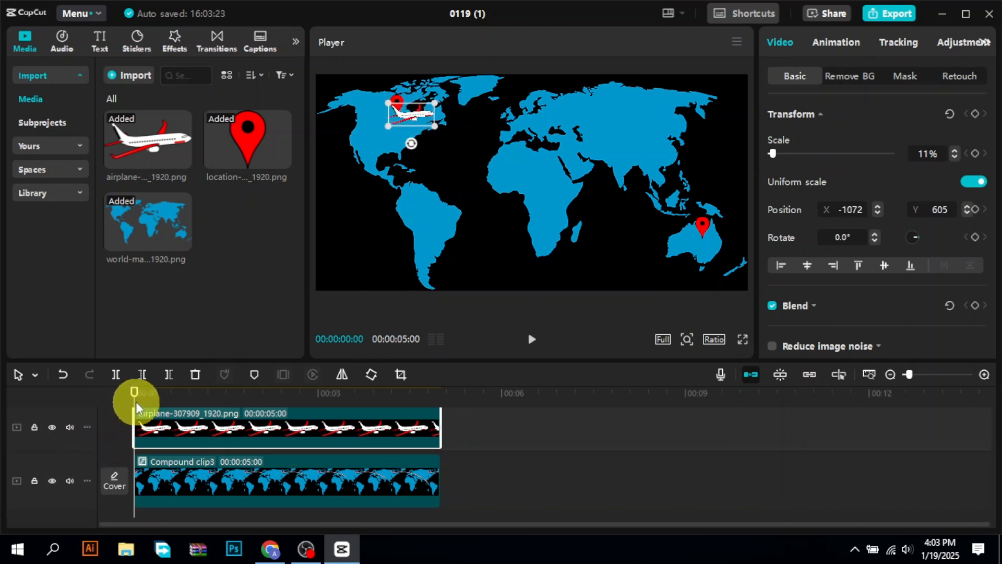
- Keyframe the airplane's transform at the timeline start and move it to X 1649, Y -491 at 00:00:05:00
click(974, 113)
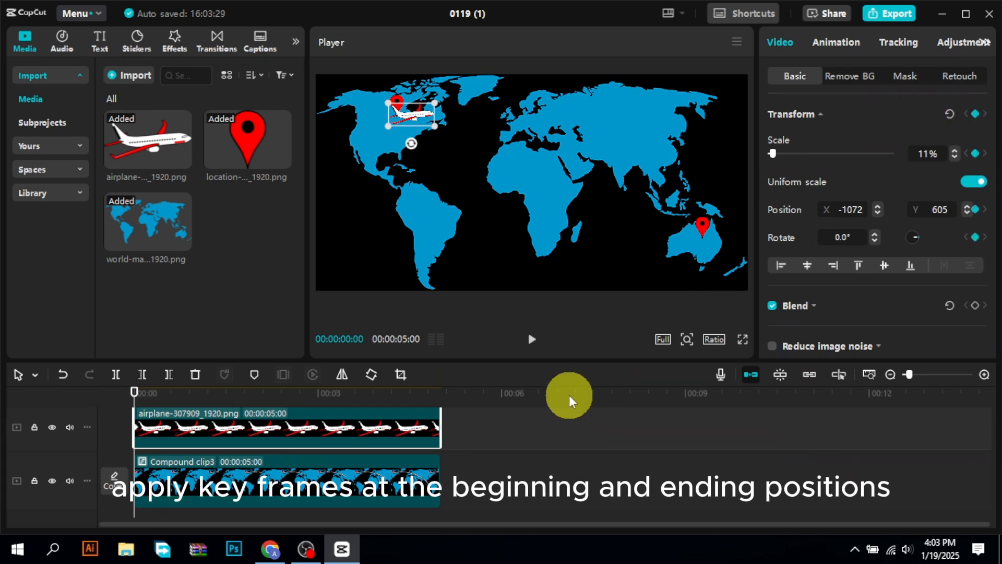
click(441, 393)
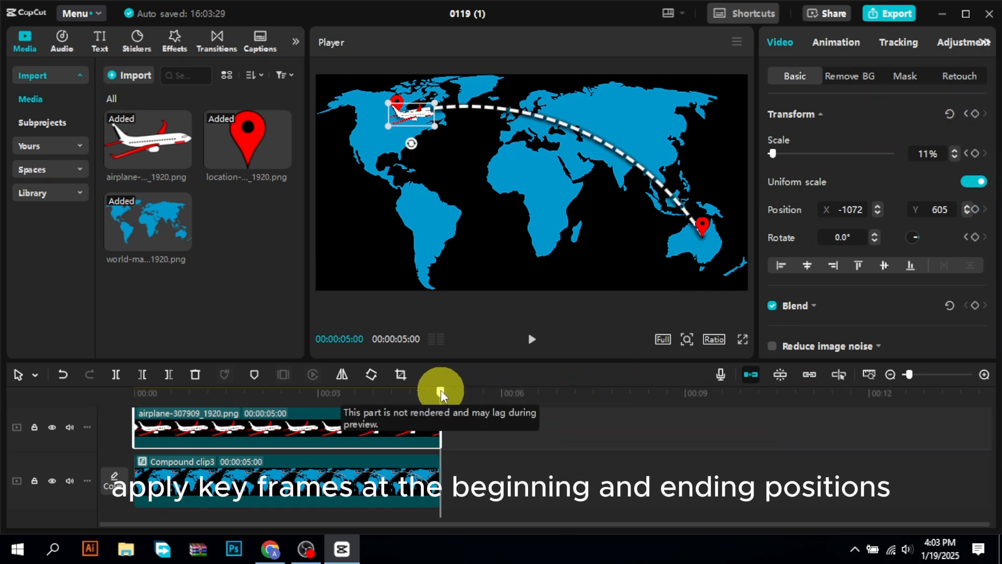
drag(418, 117, 431, 112)
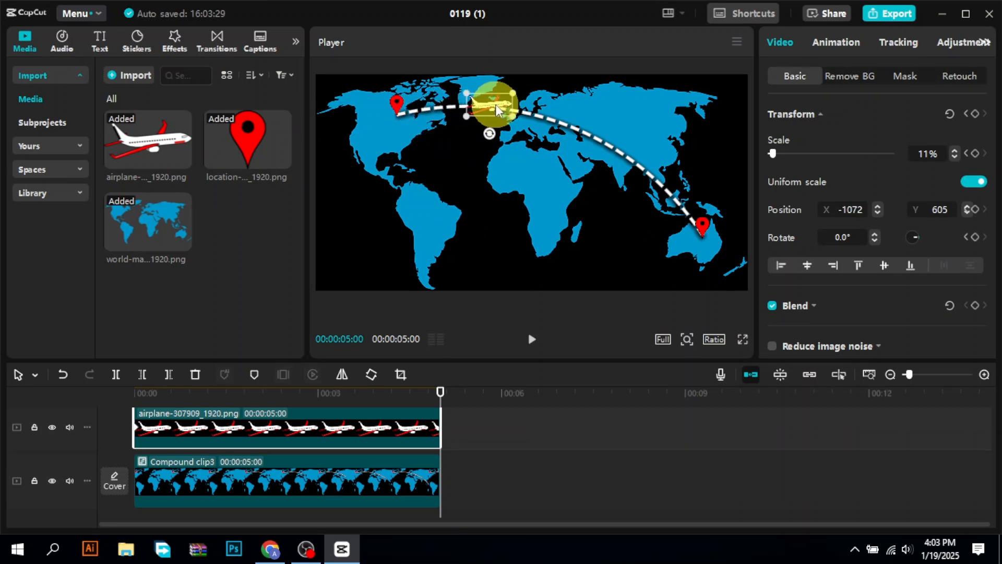
drag(495, 107, 724, 241)
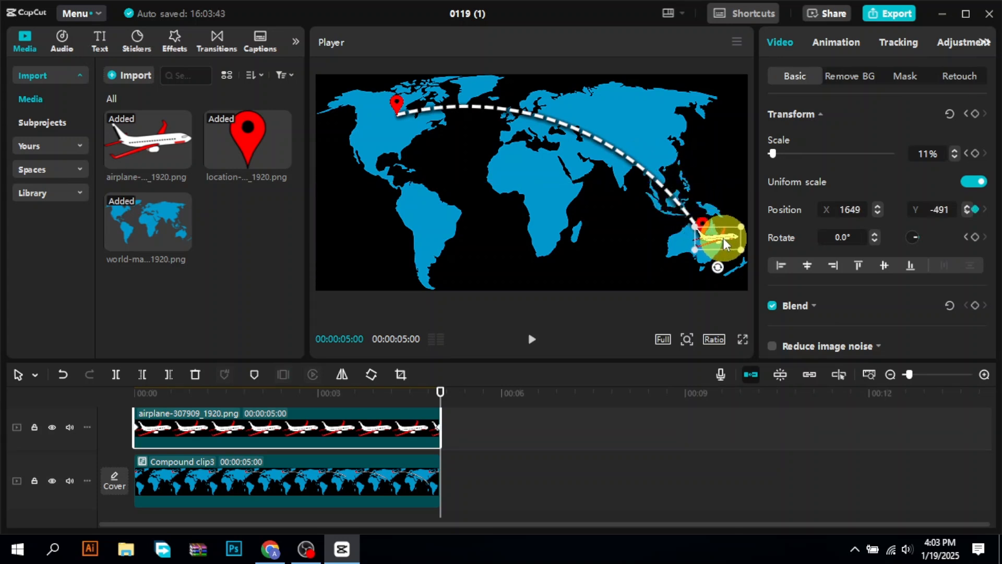
key(space)
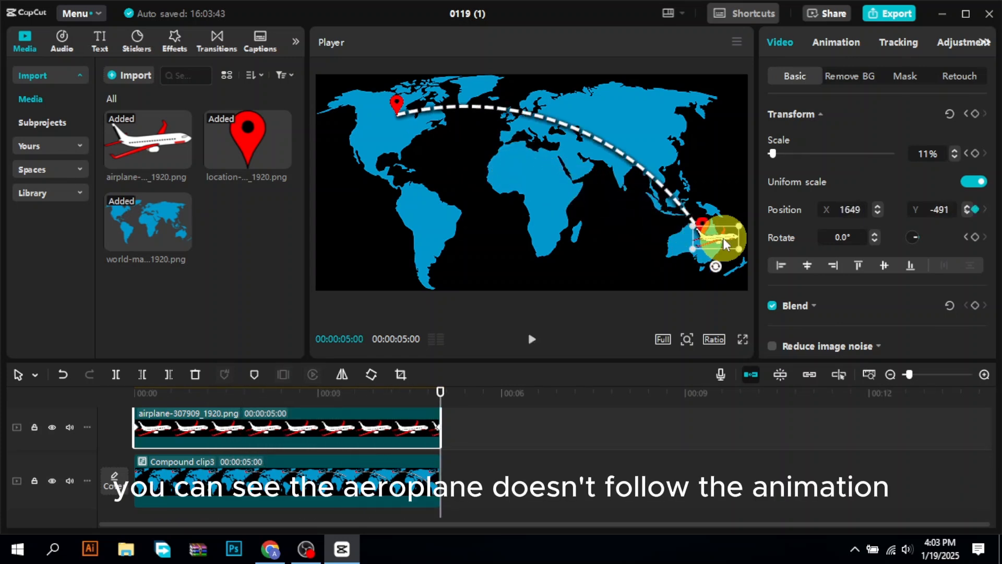
- Keyframe the airplane onto the dashed line within the first second, at 00:00:00:07 and at 00:00:00:19 with X -759, Y 661
click(147, 390)
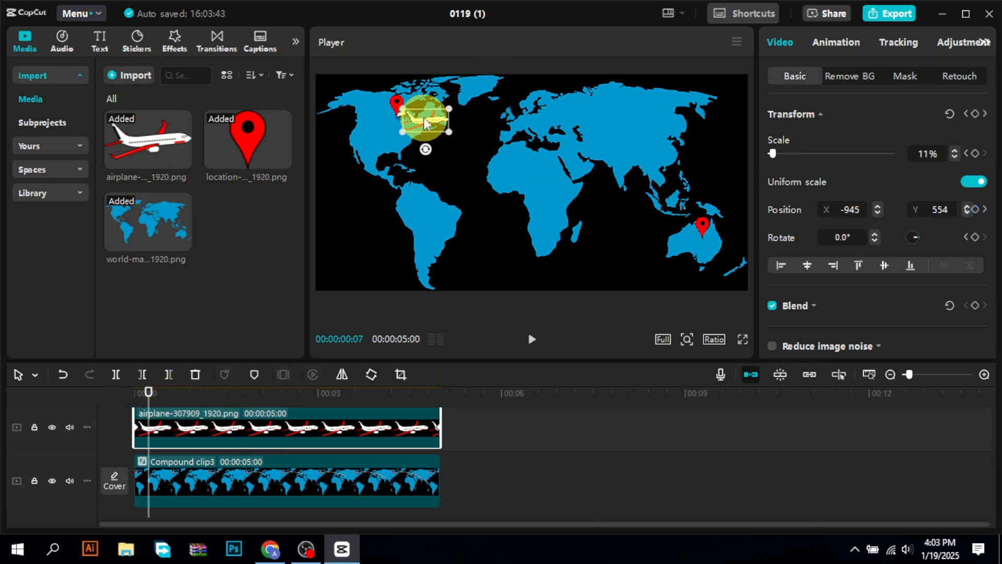
mouse_move(424, 119)
mouse_down()
mouse_move(422, 106)
mouse_move(422, 116)
mouse_up()
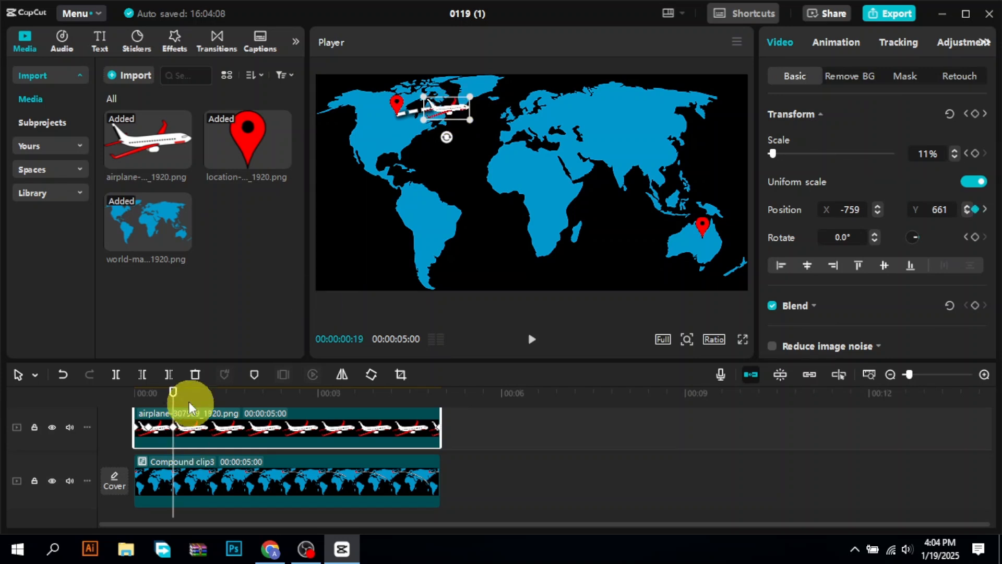
click(188, 400)
drag(469, 119, 469, 119)
drag(468, 136, 540, 123)
- Keep keyframing the airplane along the curve up to 00:00:02:03, placing it there at X 240, Y 540 with a 26.7° rotation
click(208, 400)
click(228, 392)
click(246, 393)
drag(531, 146, 566, 126)
click(263, 396)
drag(549, 151, 547, 144)
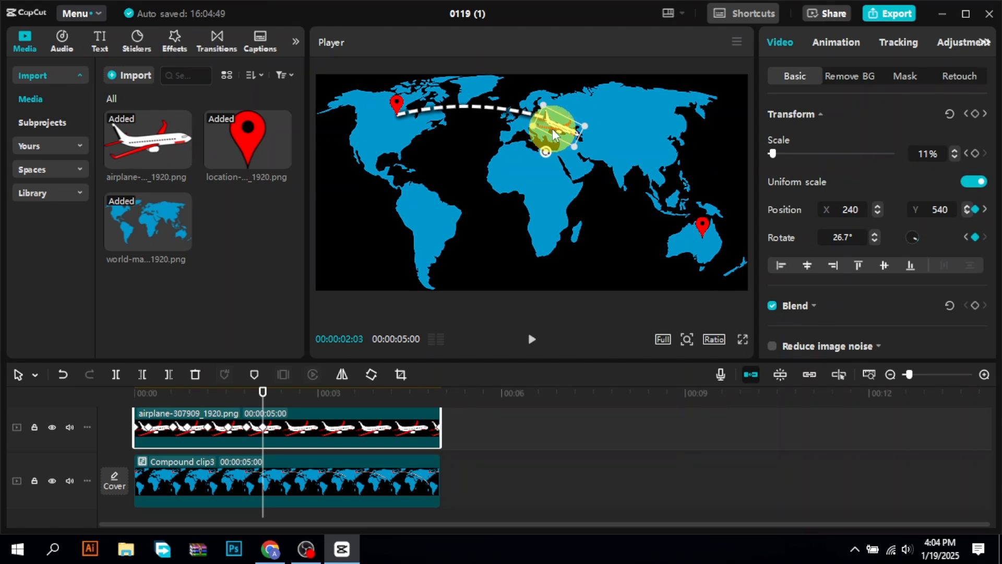
- Keyframe the airplane's descent over Asia up to about 3 s, rotating it to 30.5° and further to 36.7° along the curve
click(282, 393)
drag(593, 137, 563, 170)
click(301, 393)
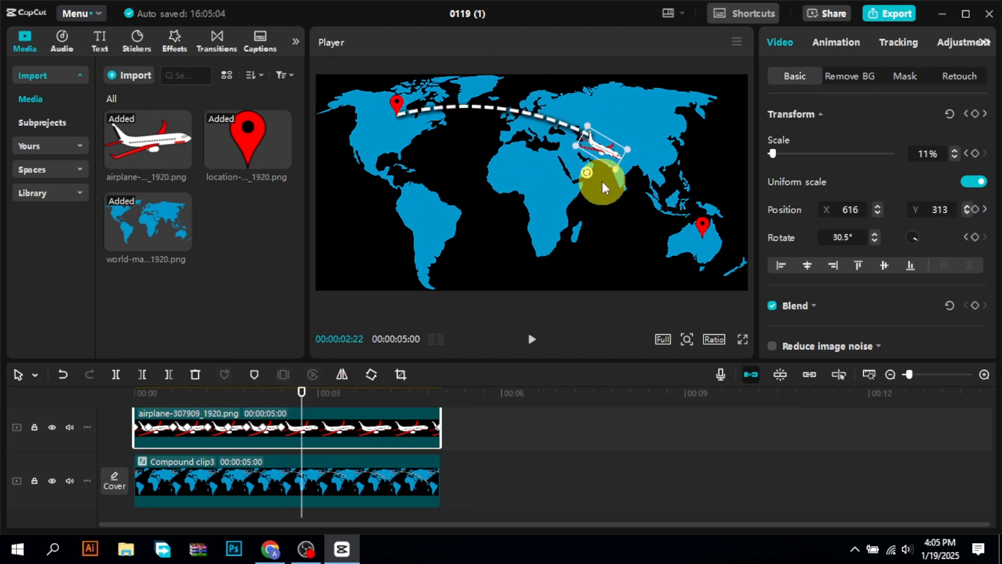
click(320, 394)
drag(610, 152, 602, 173)
click(338, 394)
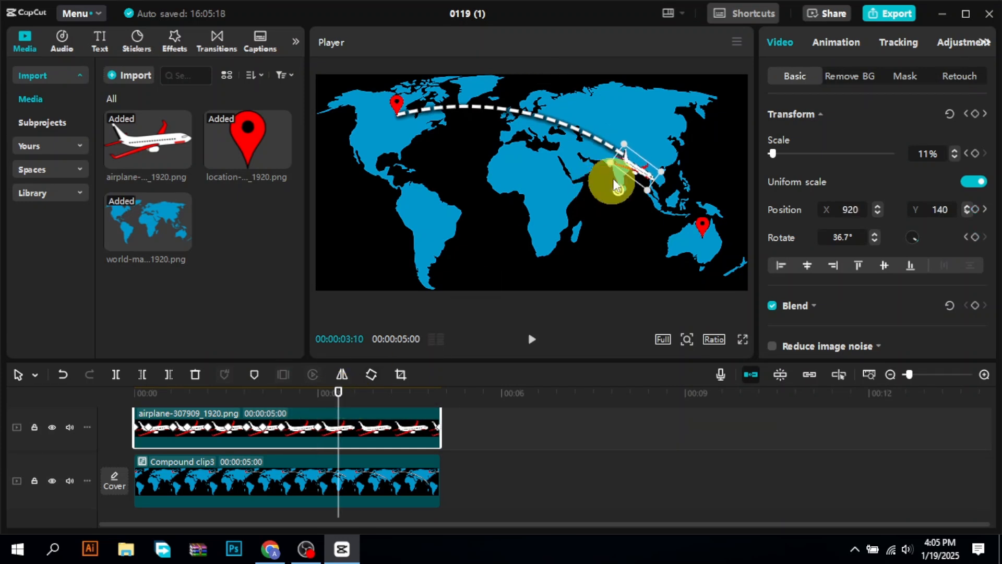
- Align the airplane with the dashed line at about 3.5 s and check its path through the rest of the route to Australia
click(353, 393)
click(643, 175)
drag(644, 175, 646, 174)
click(373, 394)
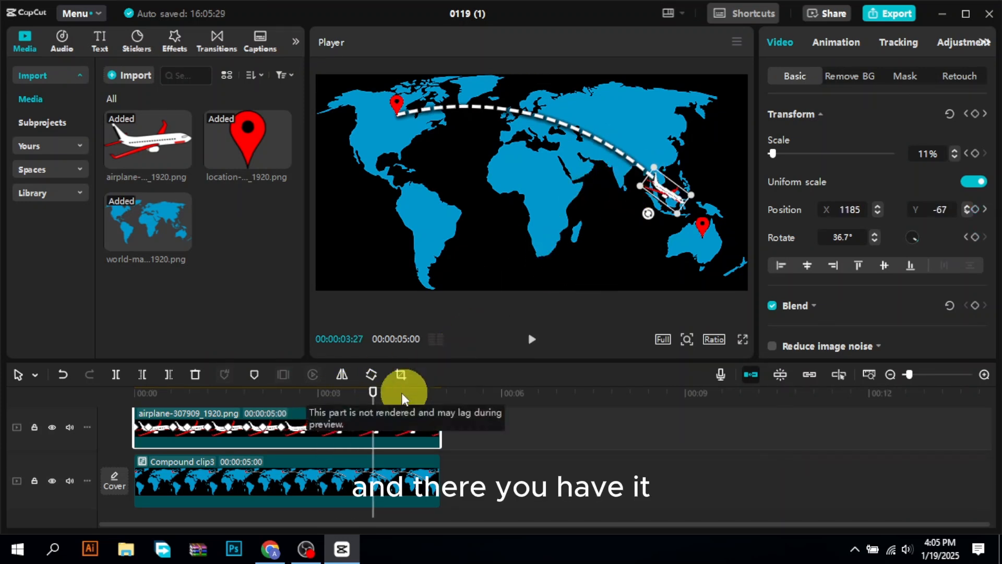
click(393, 394)
click(409, 397)
click(427, 393)
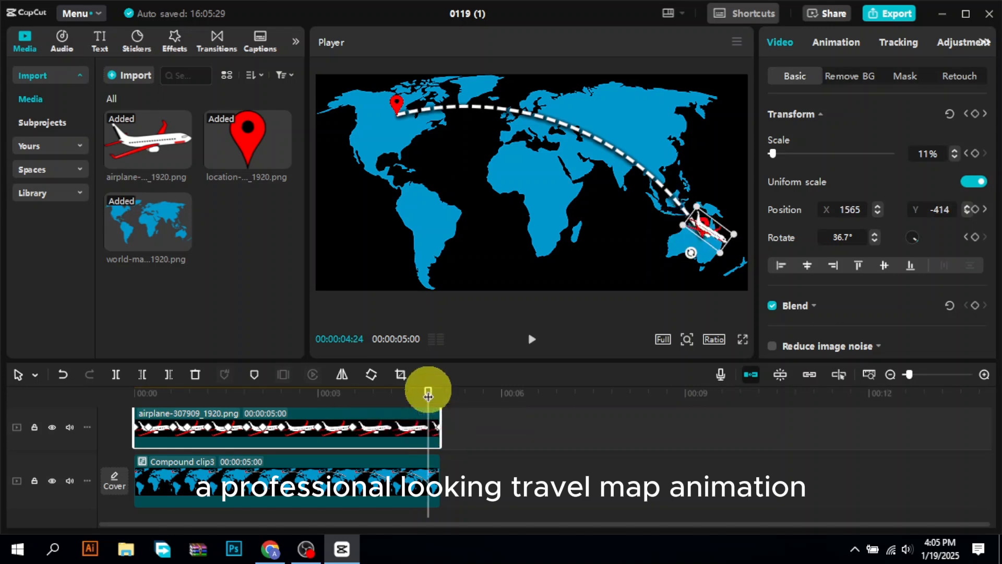